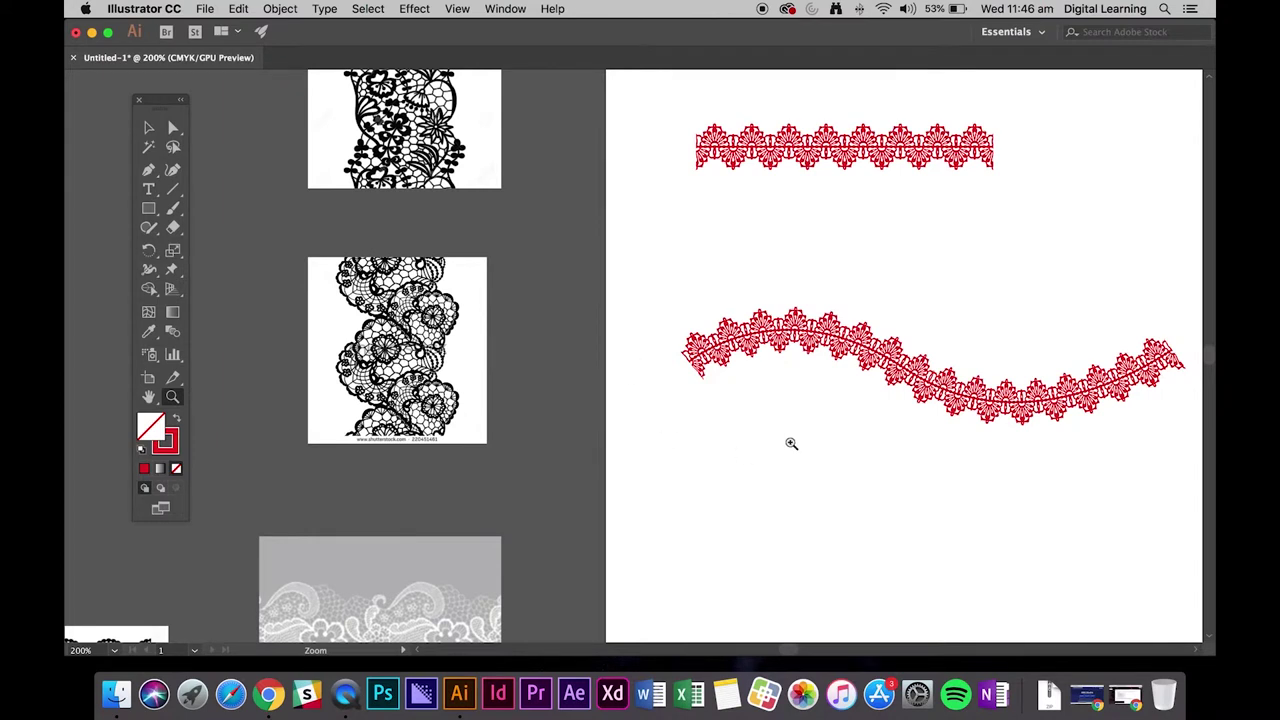
Zoom to 300% and pan across to the black image of three lace borders.
scroll(611, 200, up, 5)
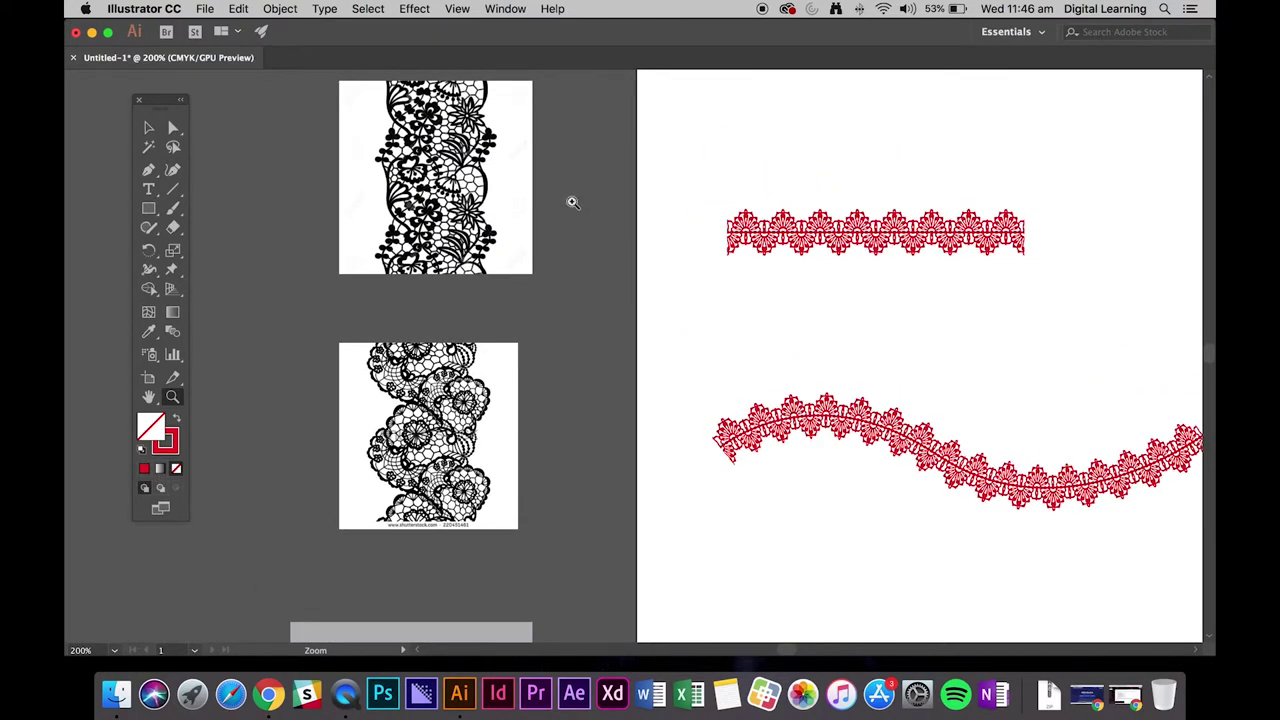
click(568, 202)
scroll(513, 236, down, 1)
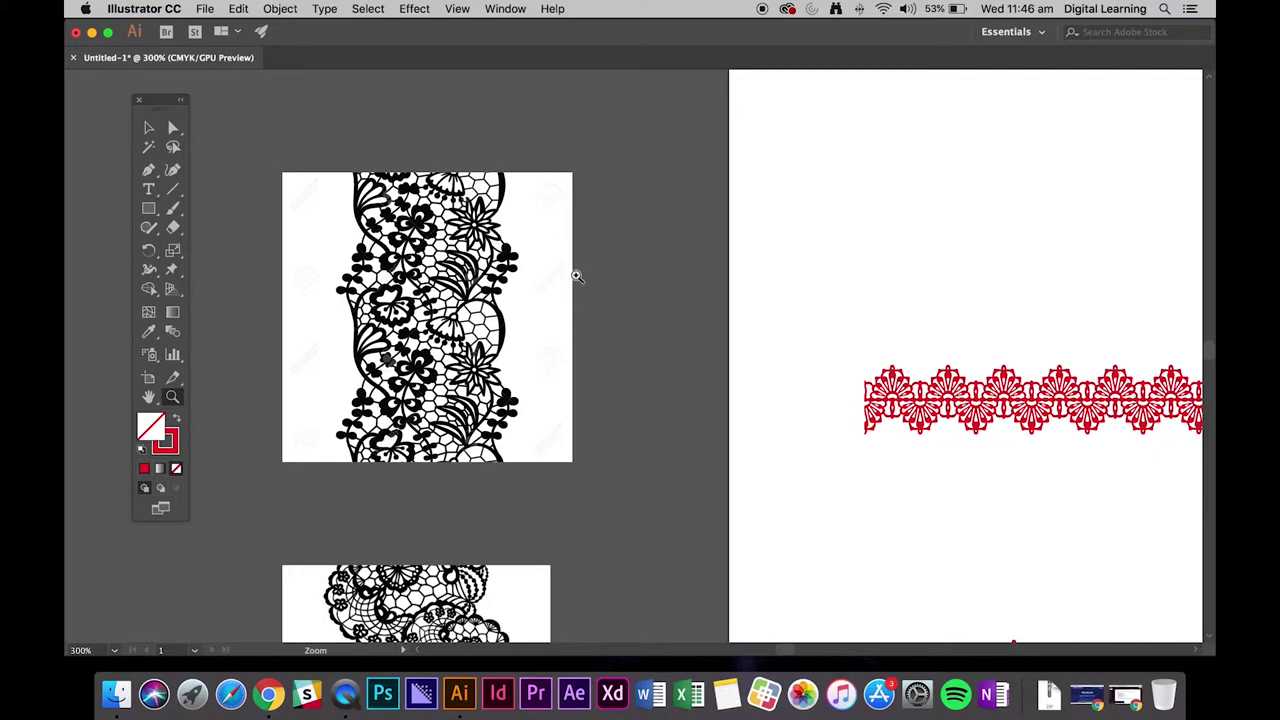
scroll(578, 275, down, 5)
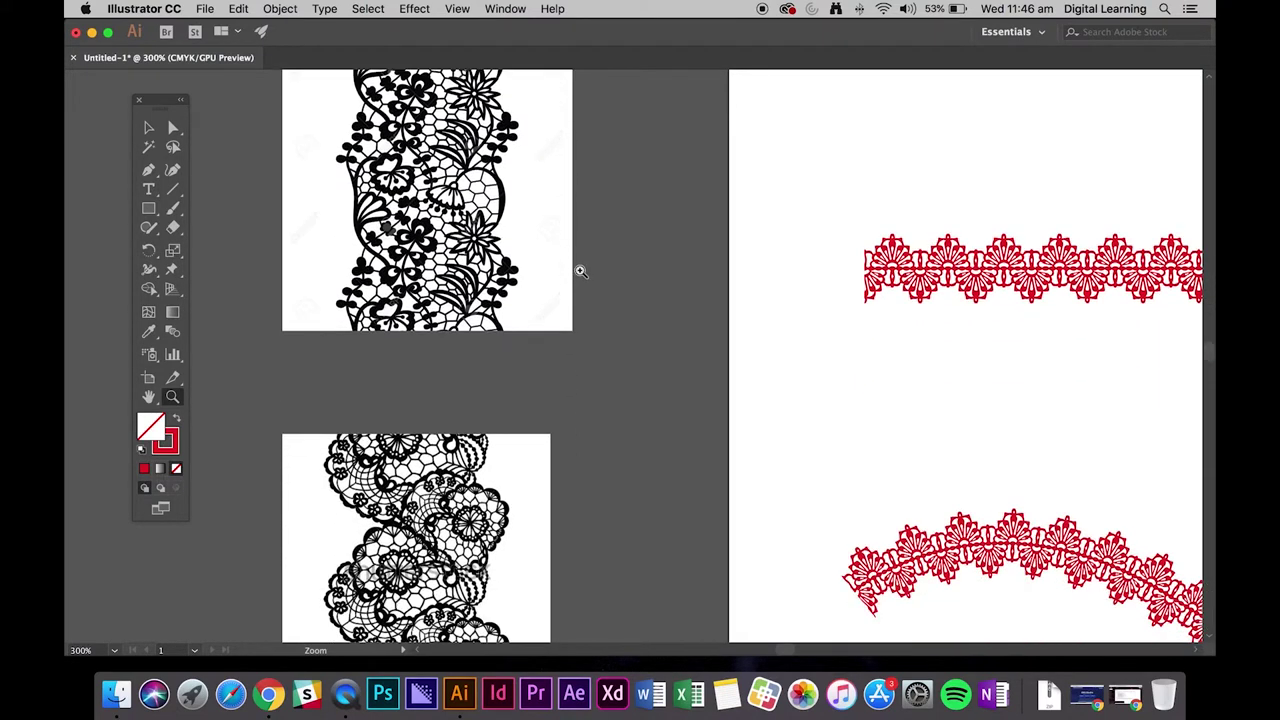
scroll(580, 271, down, 4)
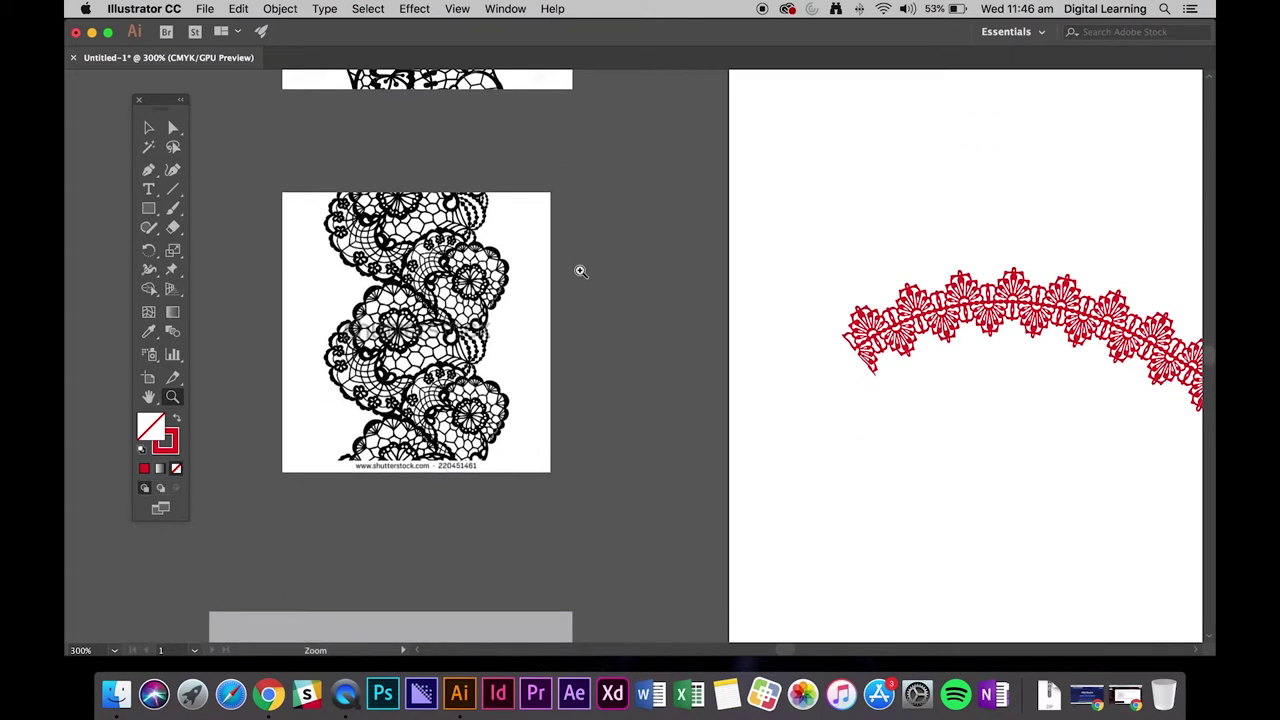
scroll(580, 271, up, 1)
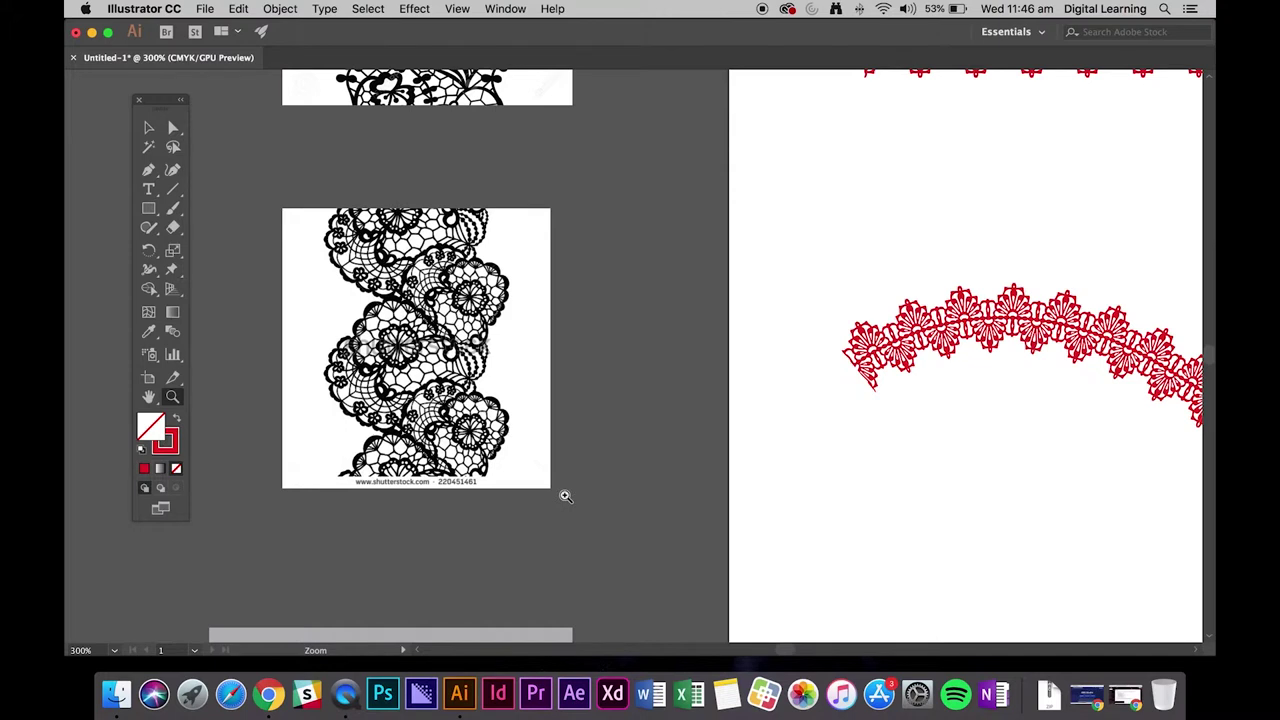
scroll(565, 496, down, 6)
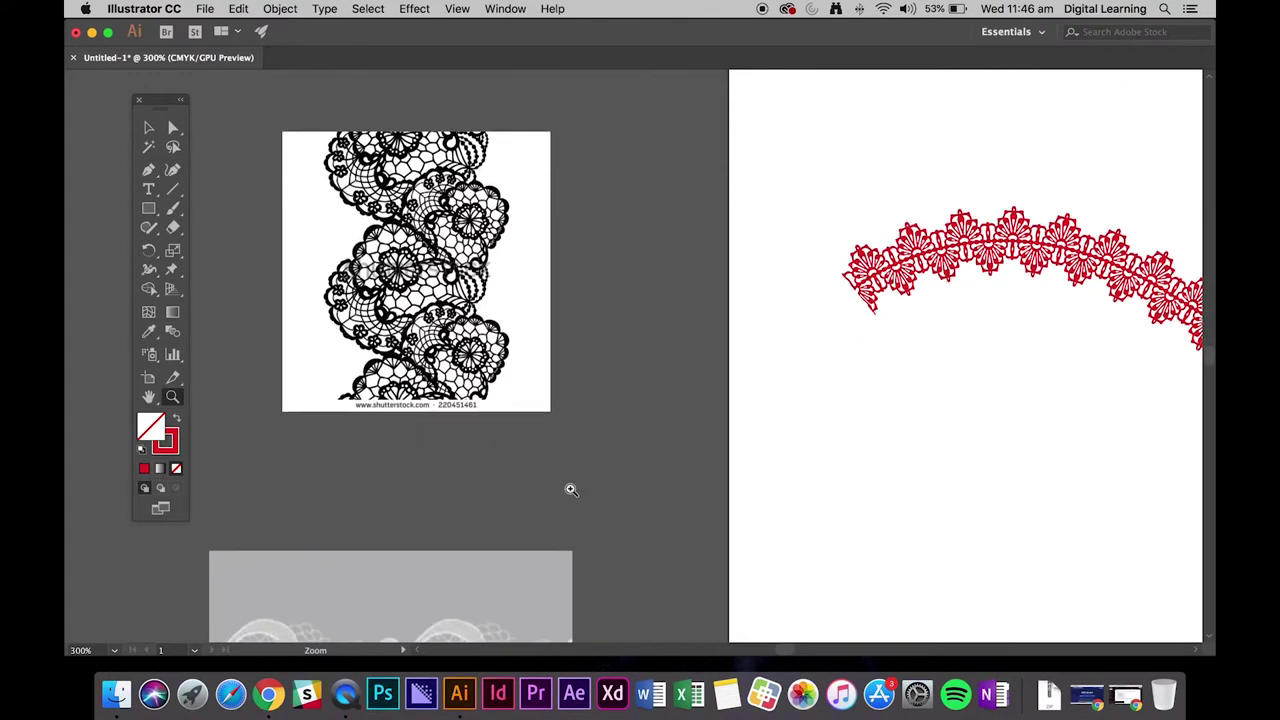
scroll(572, 488, down, 6)
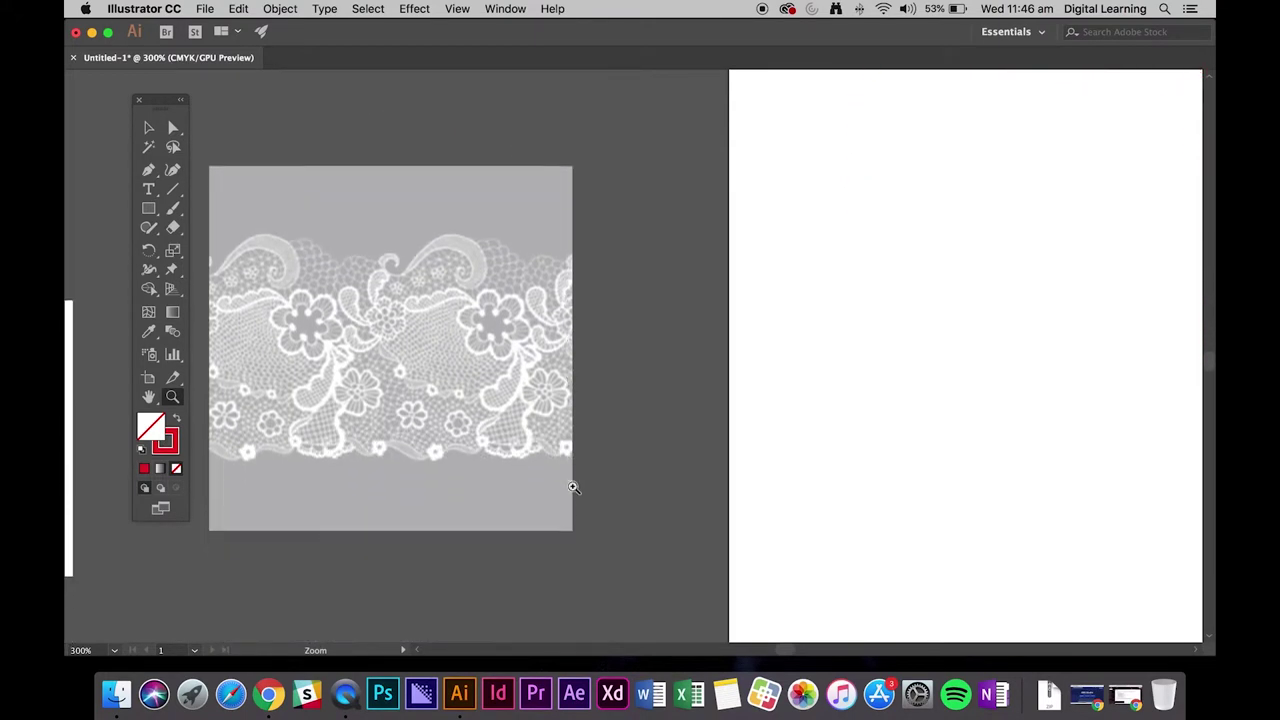
scroll(574, 488, left, 2)
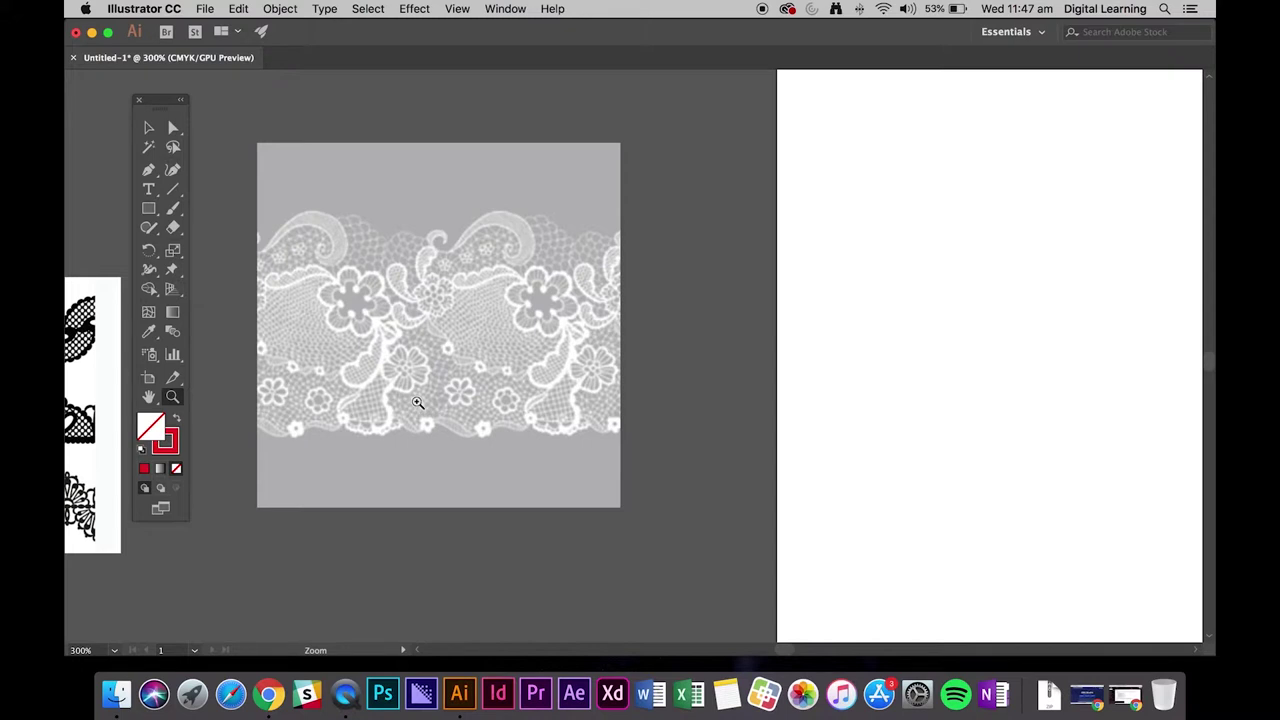
scroll(418, 402, left, 10)
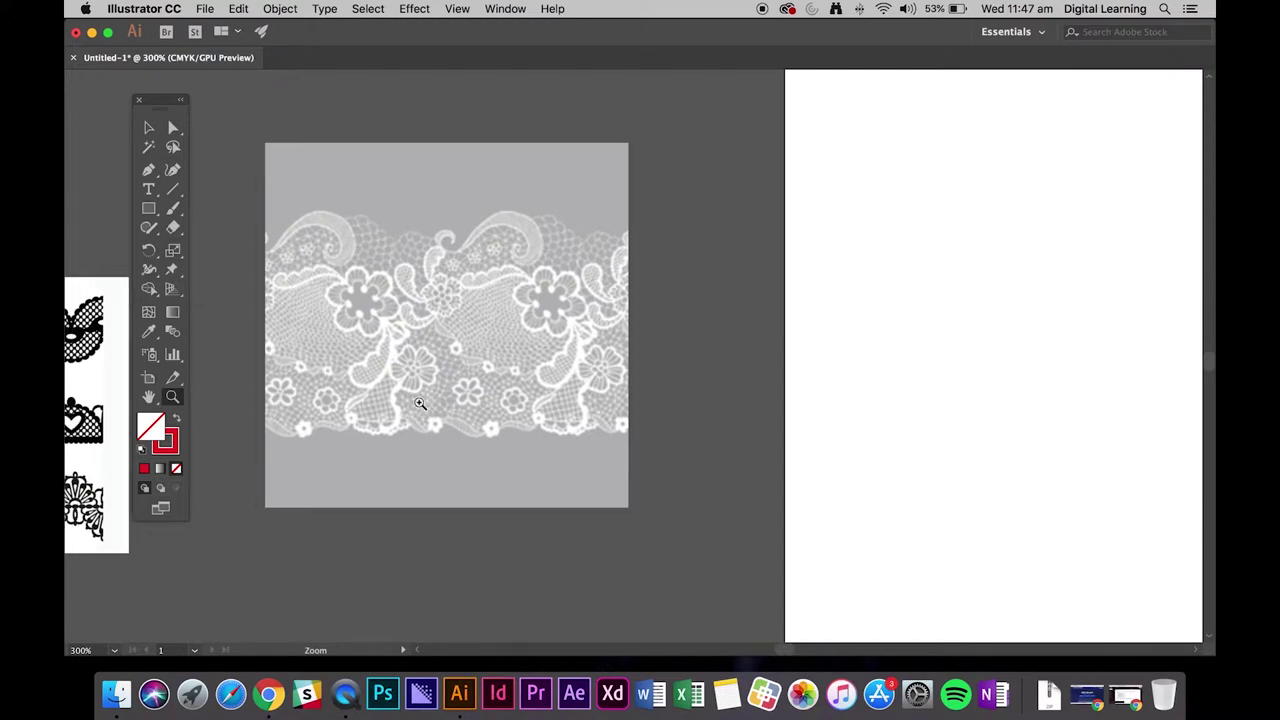
scroll(433, 404, left, 20)
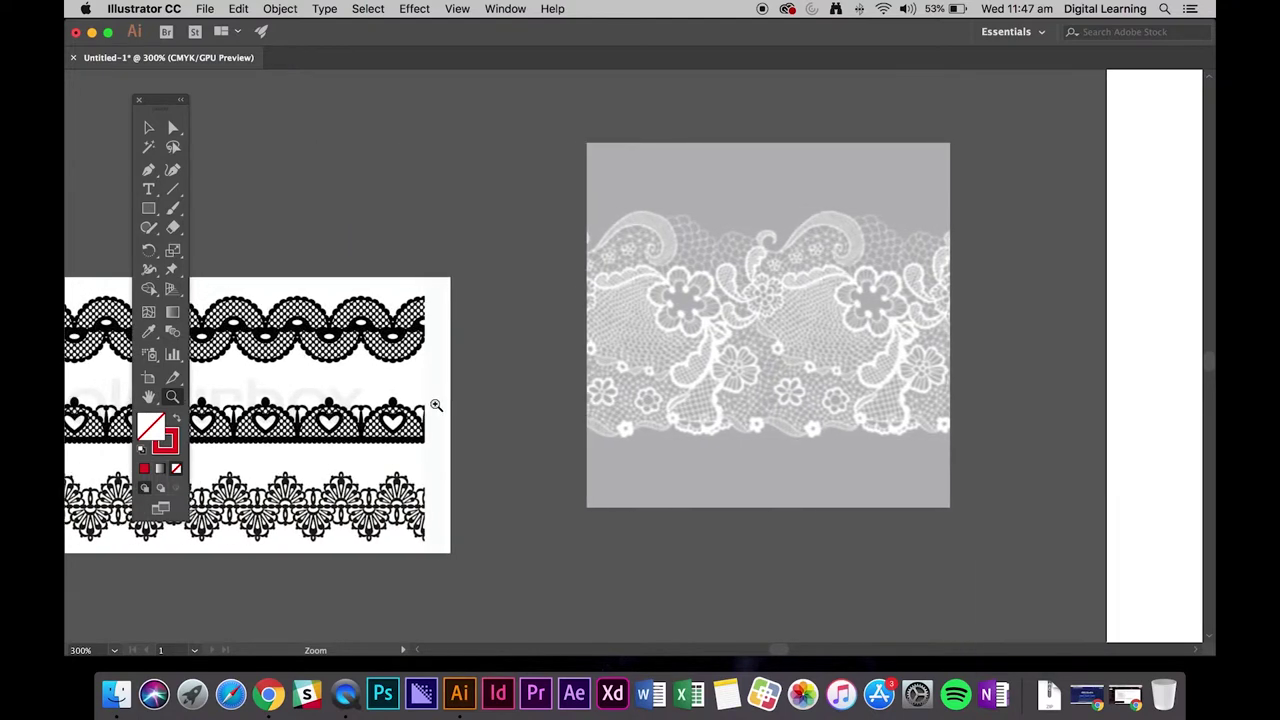
Zoom to 400%, select the lace image and apply Image Trace > Make and Expand.
click(443, 418)
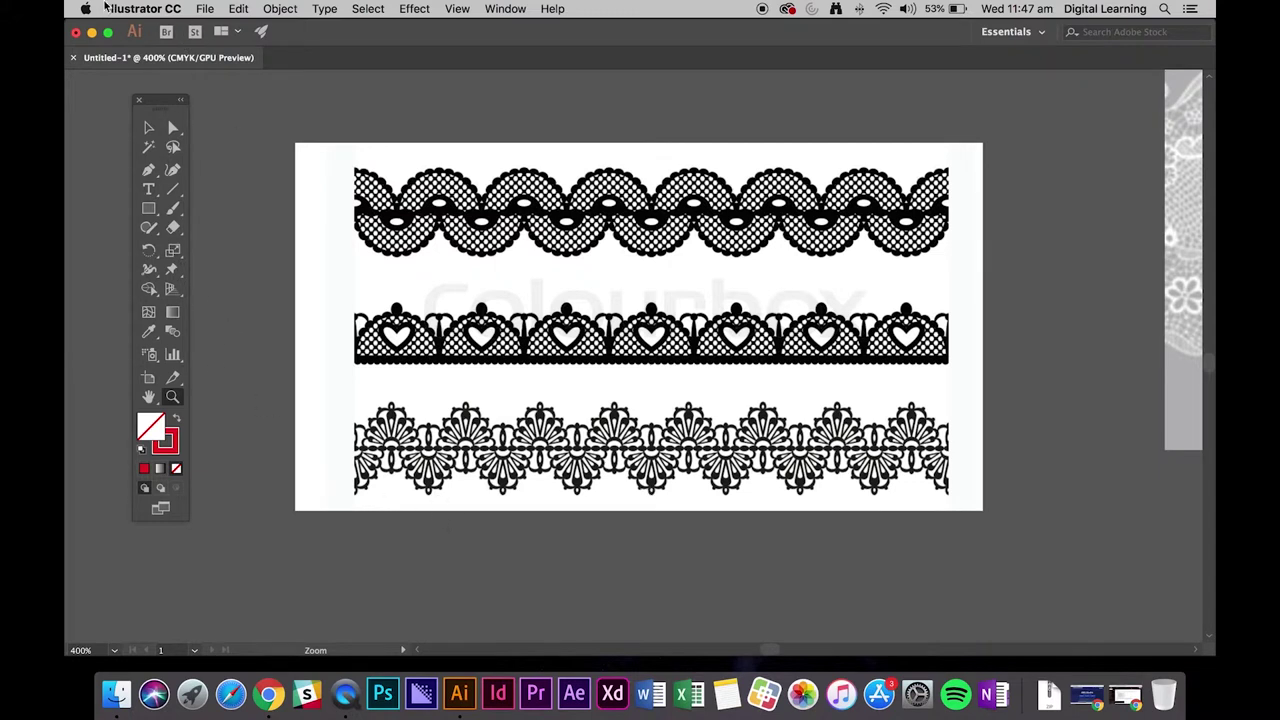
click(148, 127)
click(512, 281)
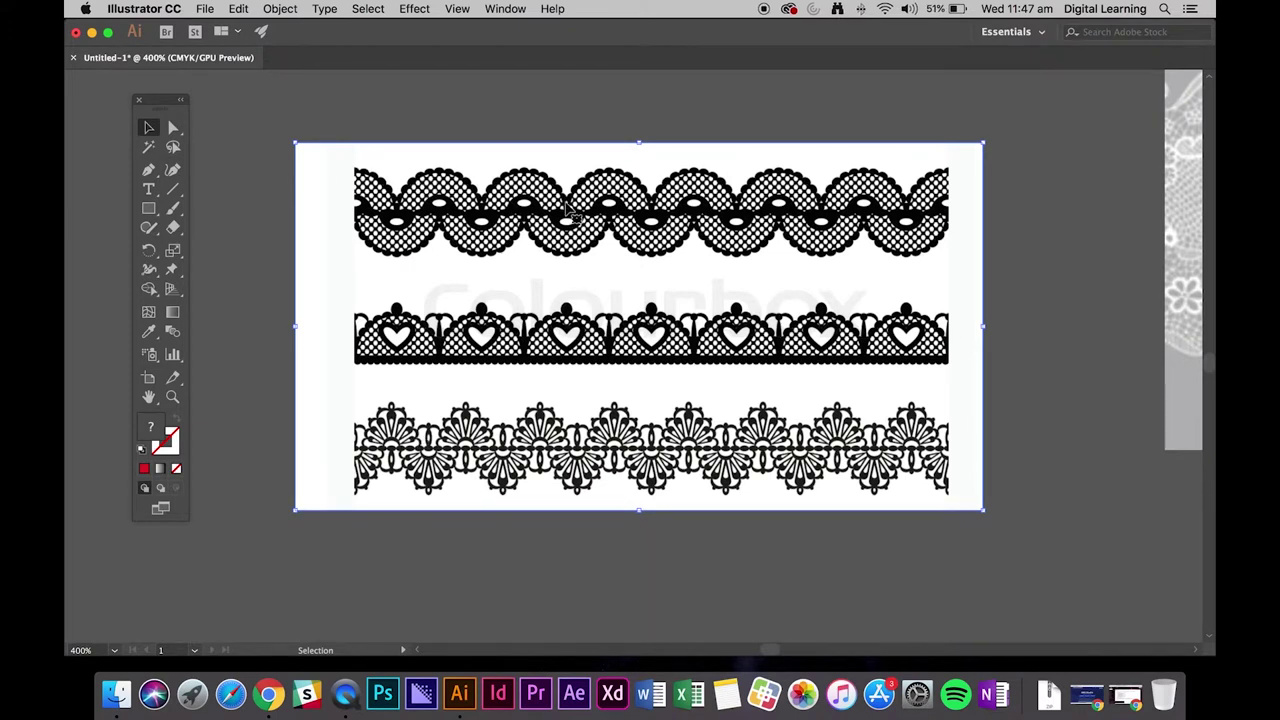
click(284, 9)
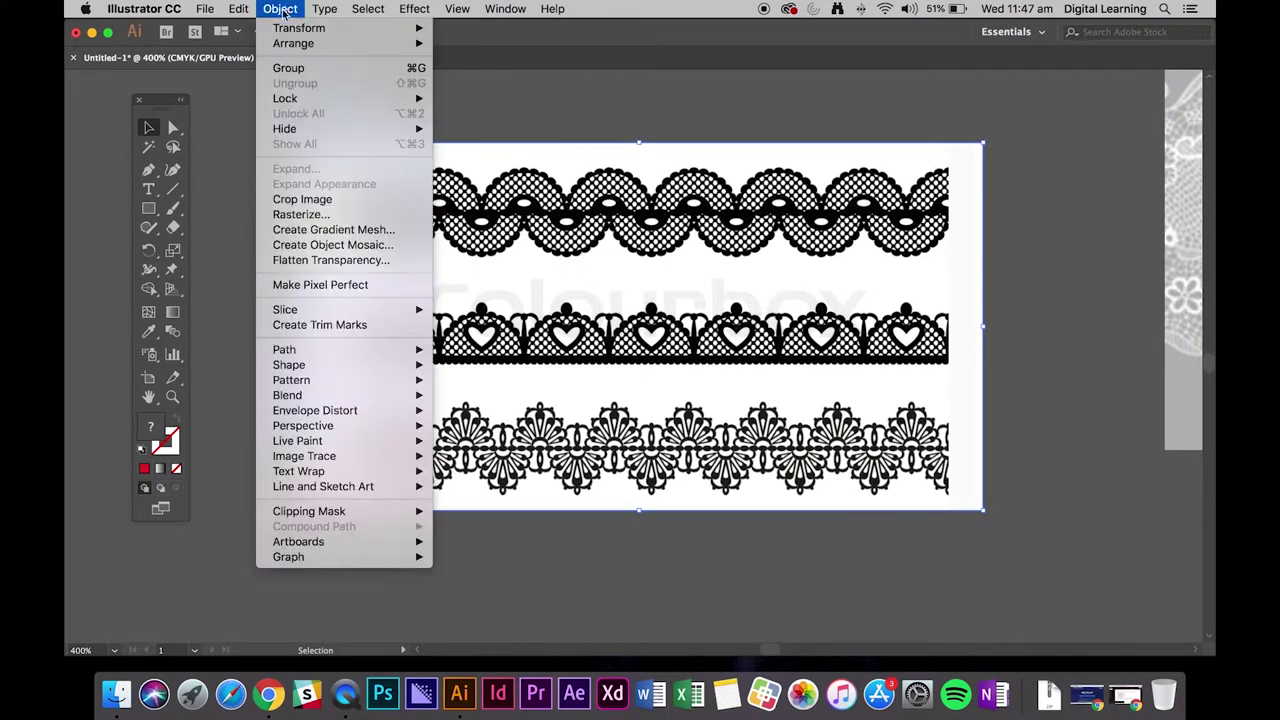
mouse_move(281, 477)
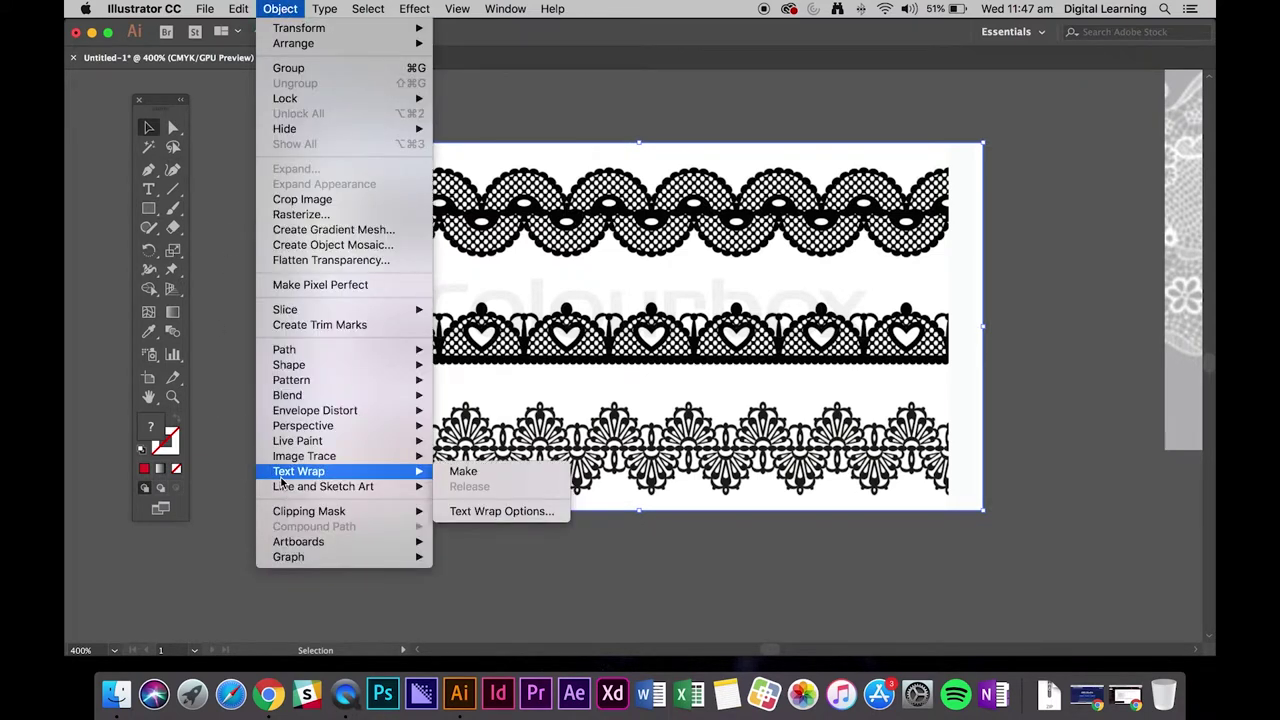
mouse_move(300, 457)
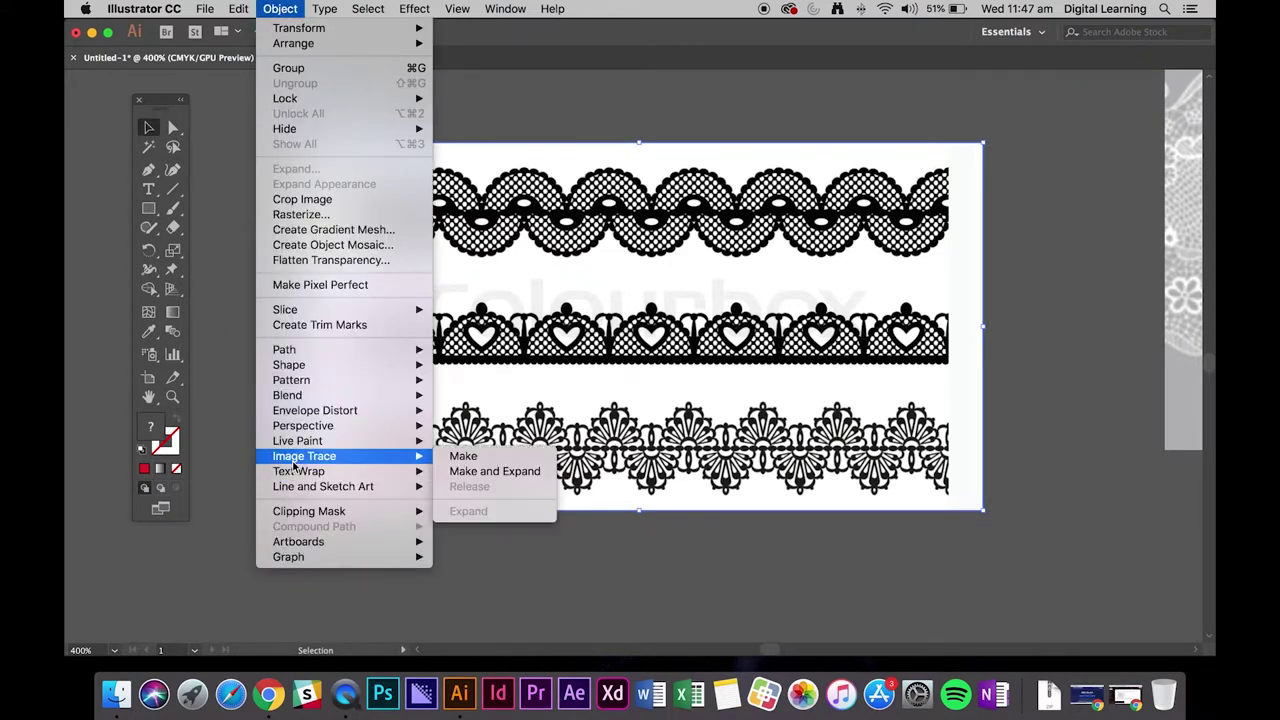
click(513, 472)
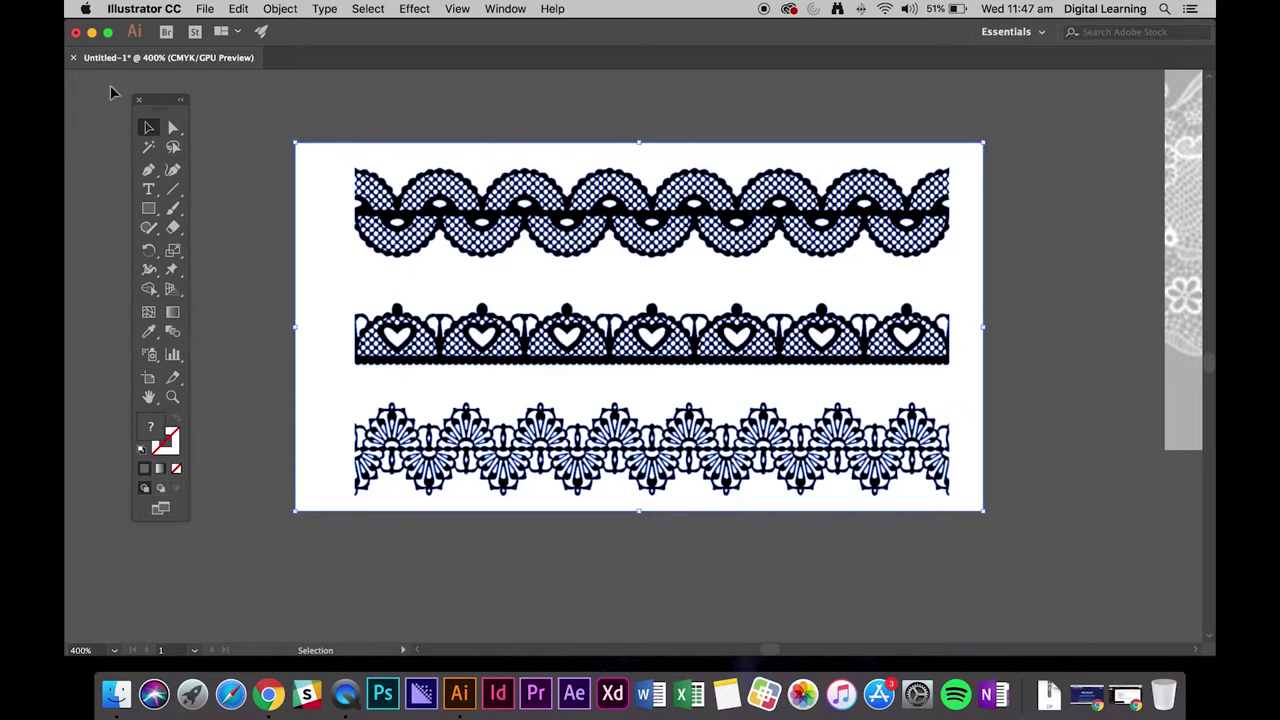
Undo the trace to restore the original image and switch to the Automation workspace.
click(231, 120)
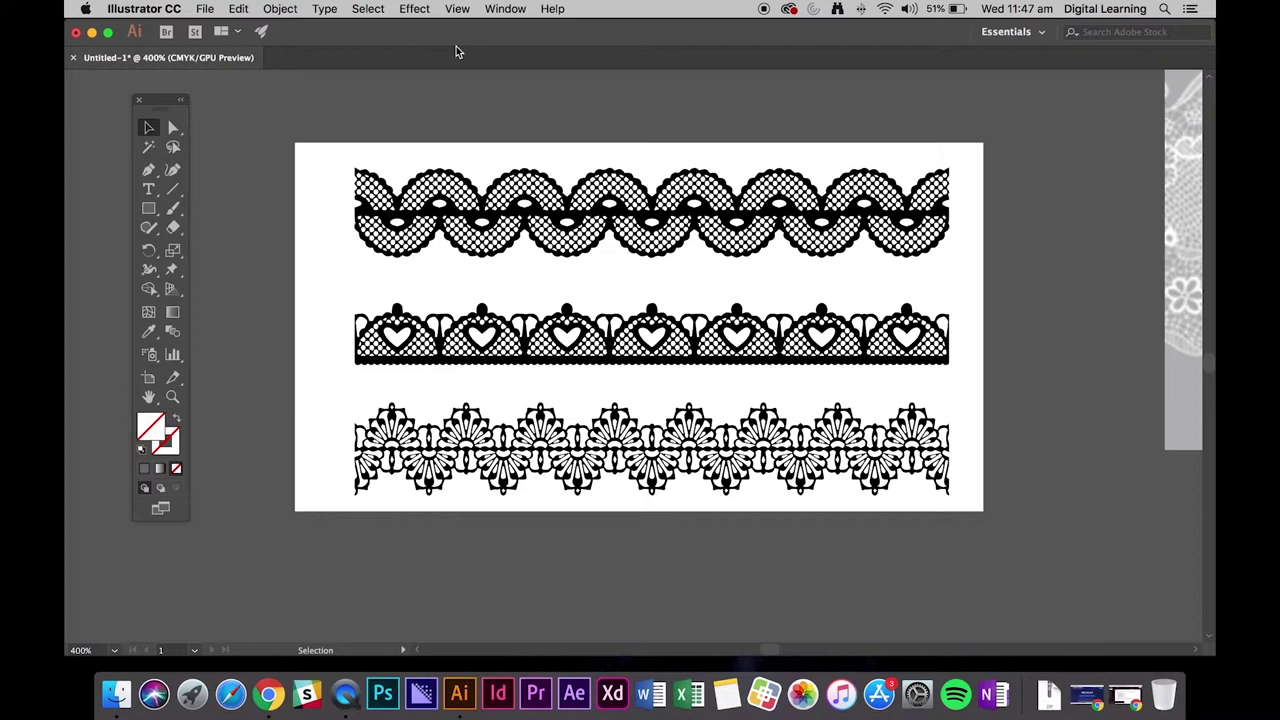
key(super+z)
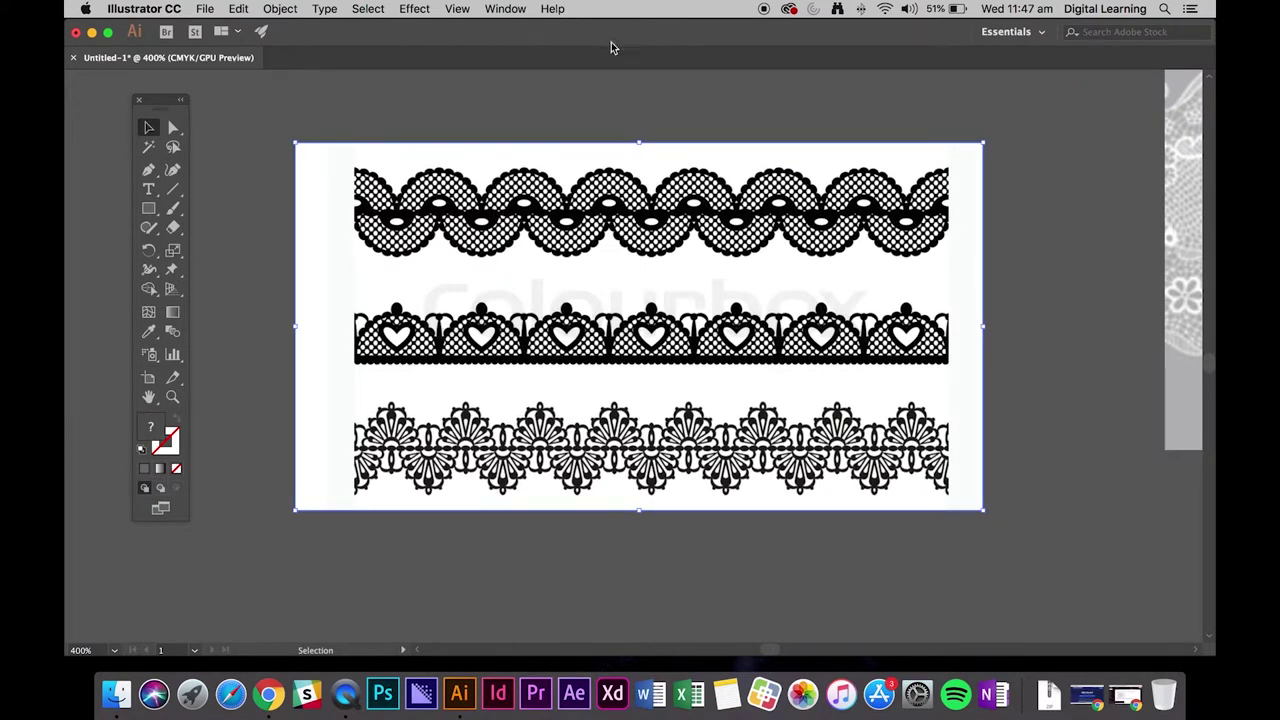
click(506, 10)
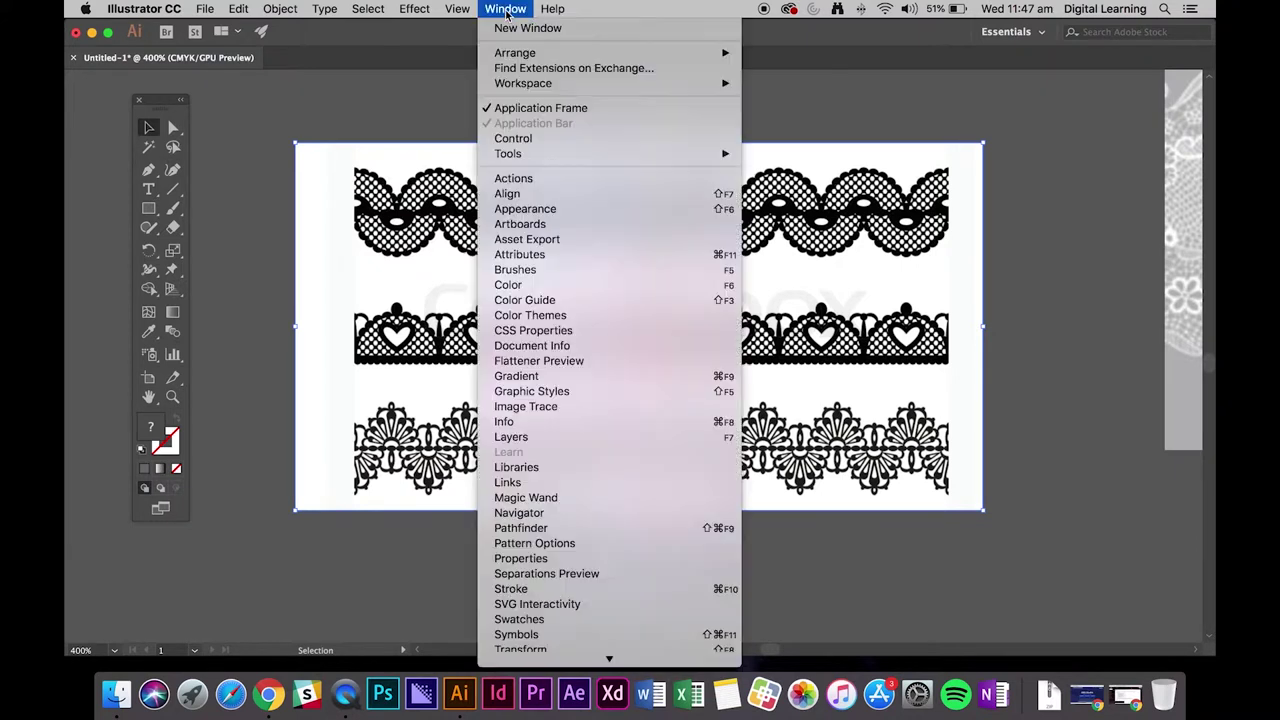
mouse_move(503, 86)
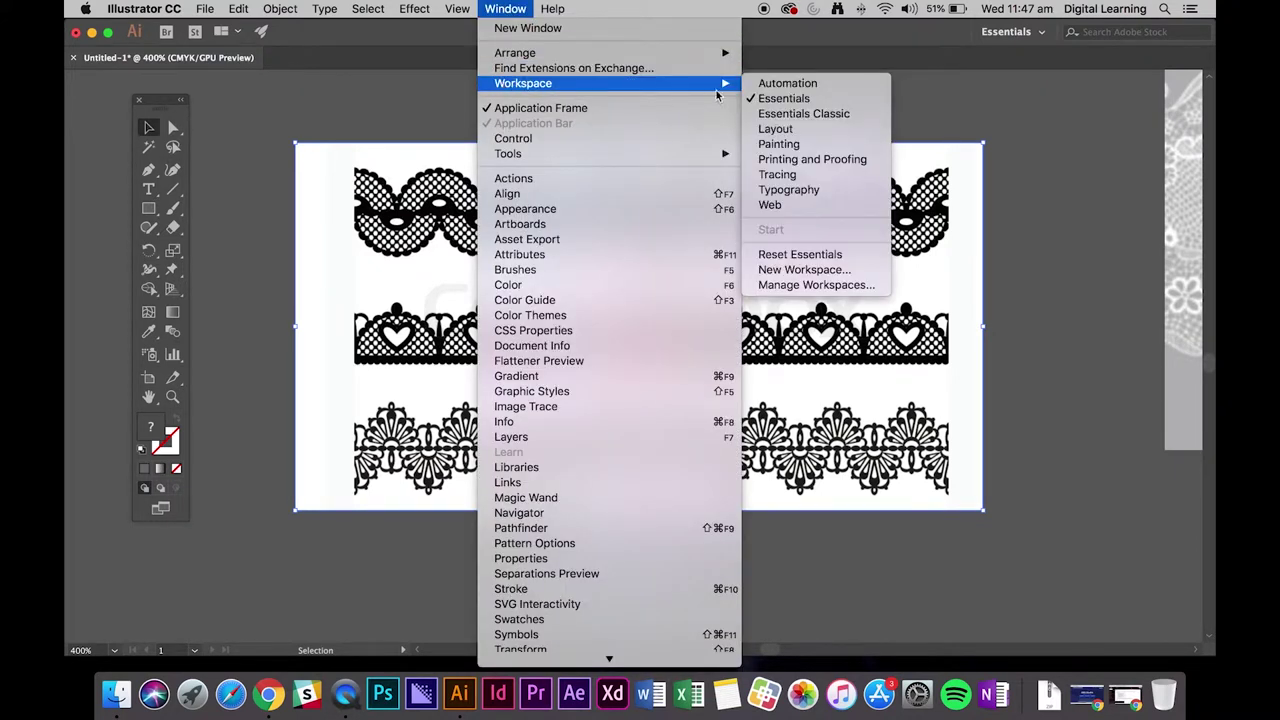
click(812, 93)
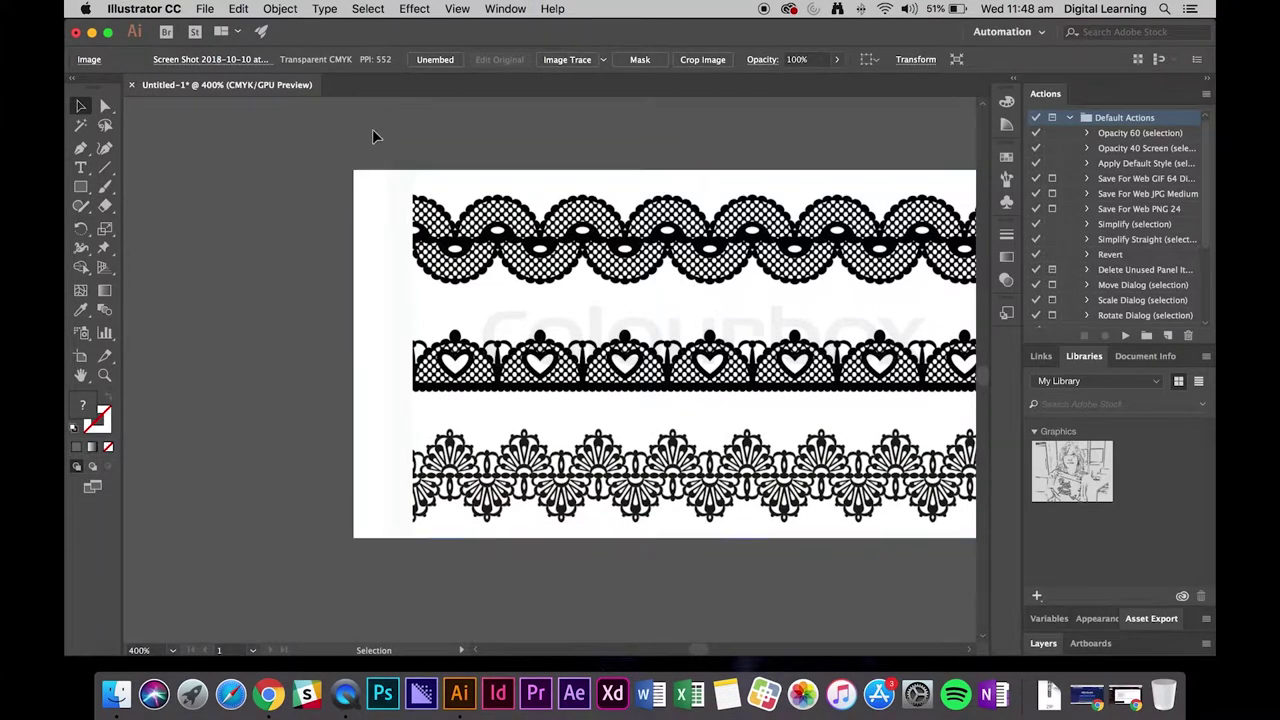
Image Trace the lace image again from the control bar and expand it into paths.
click(370, 186)
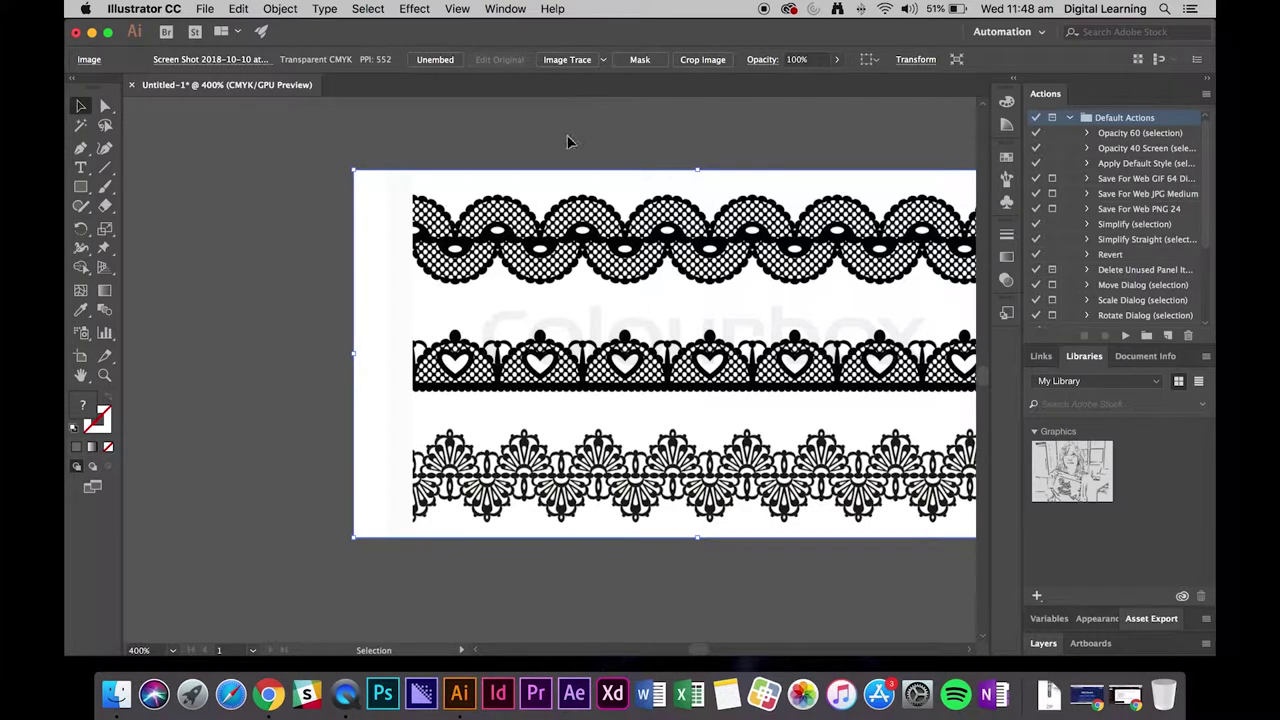
scroll(567, 141, right, 5)
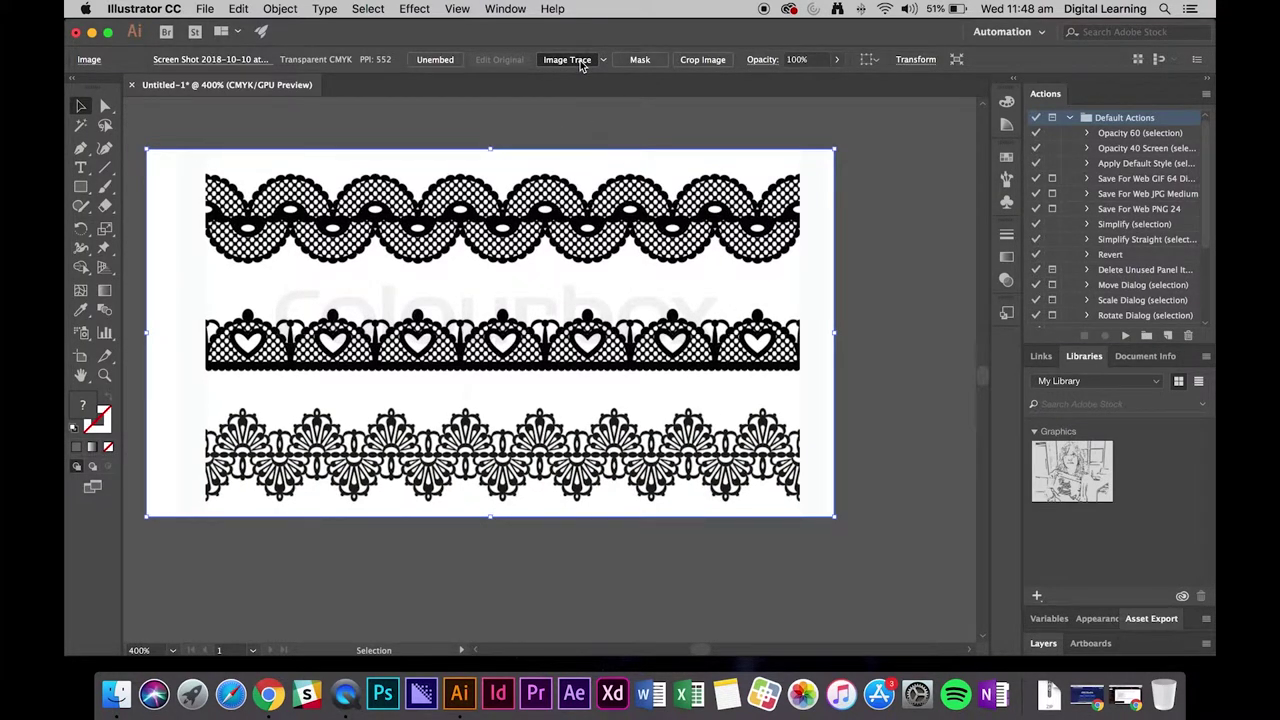
click(567, 60)
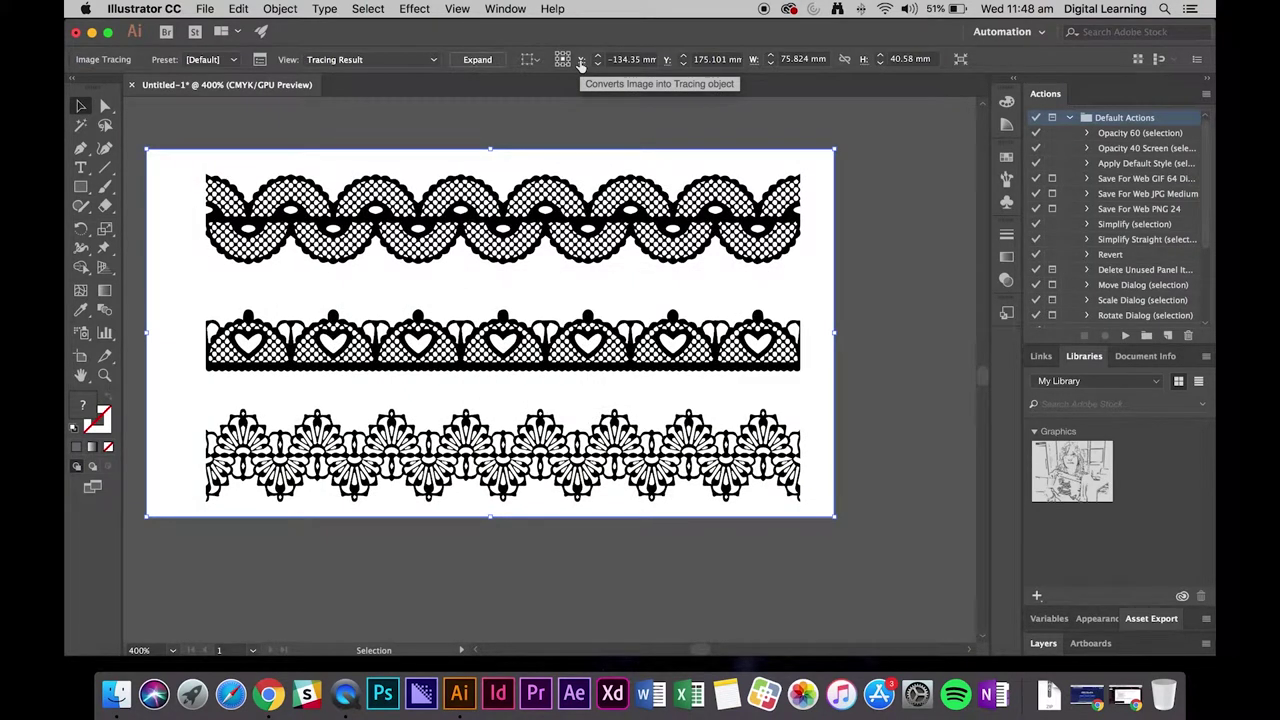
click(477, 60)
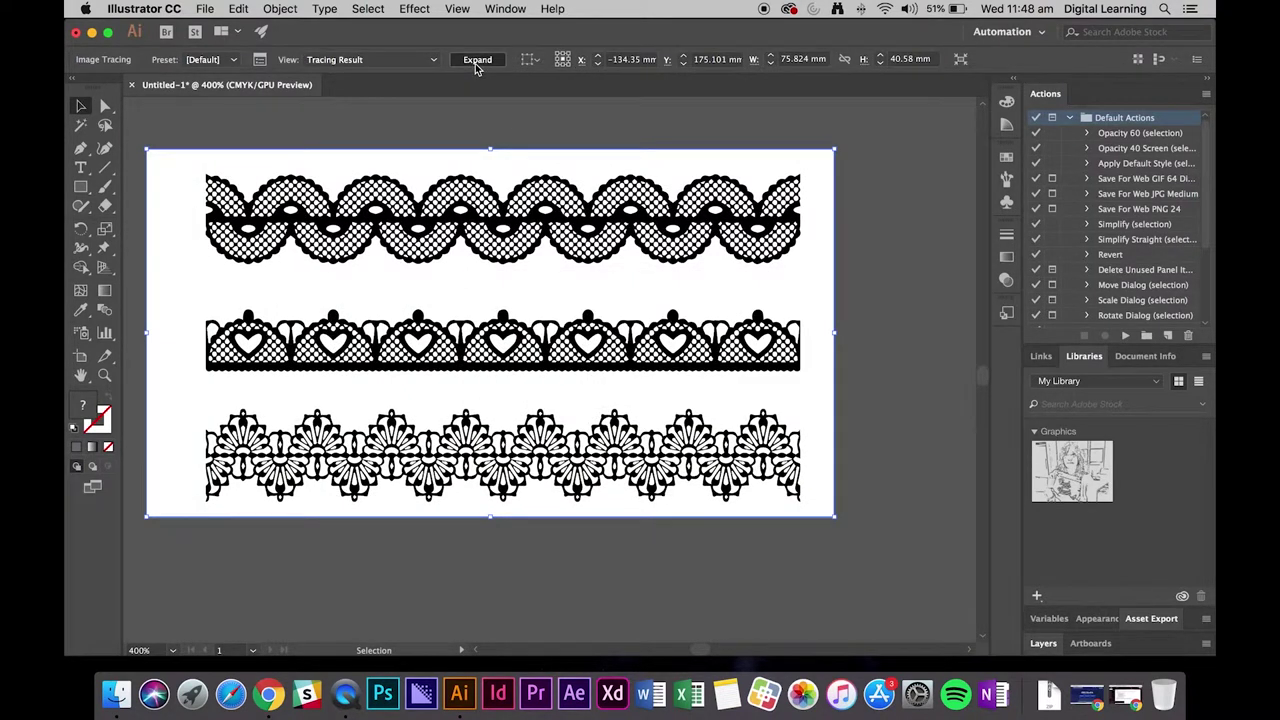
click(484, 140)
scroll(490, 135, left, 4)
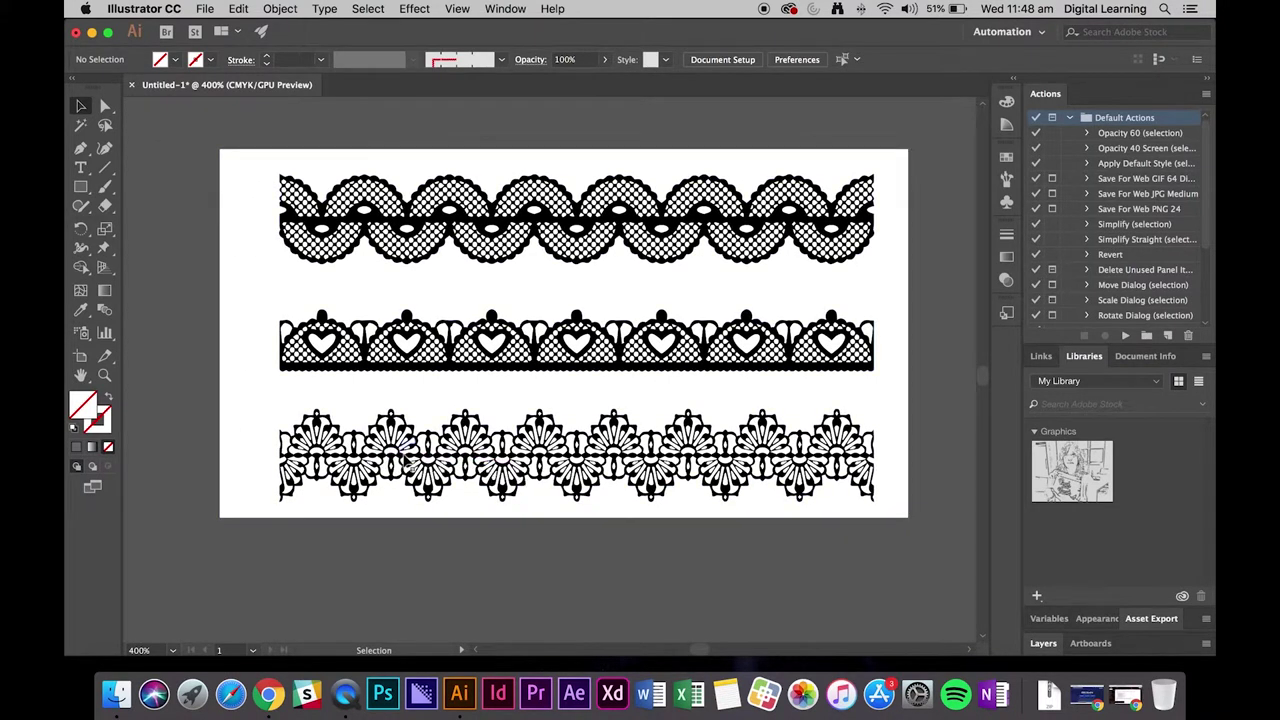
Remove the white background shapes using Select > Same > Fill Color.
click(106, 107)
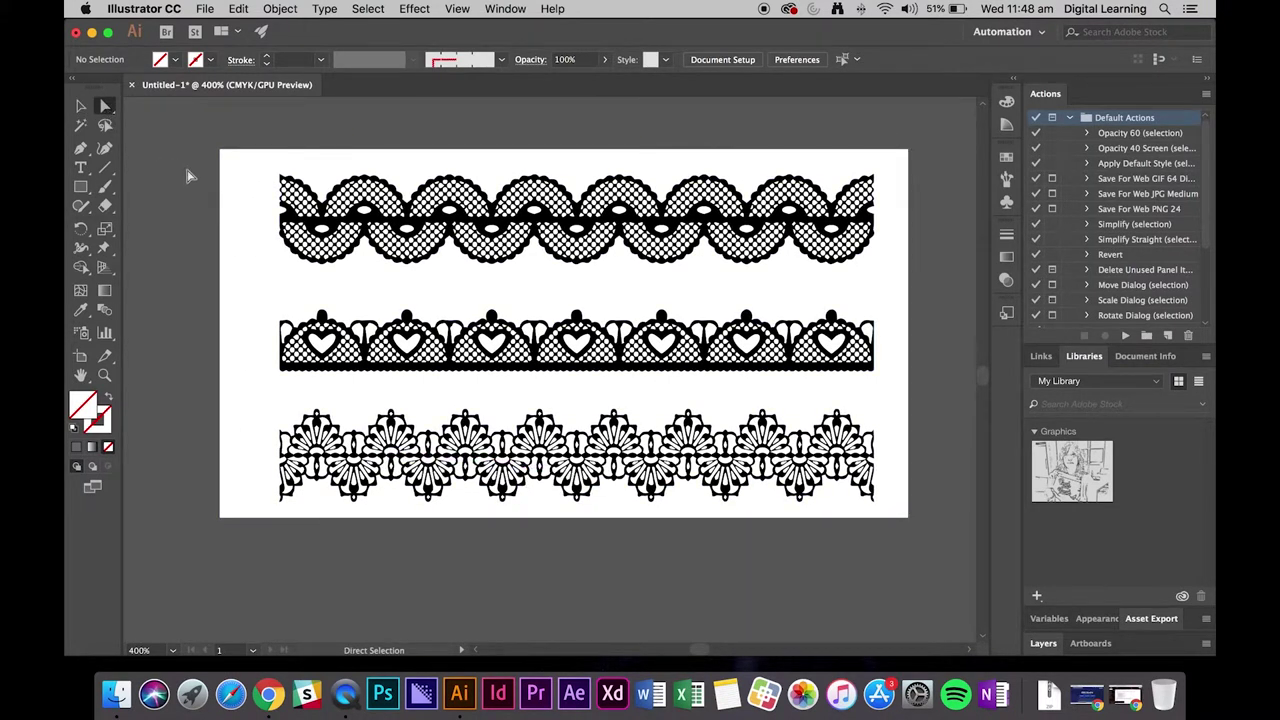
key(super+a)
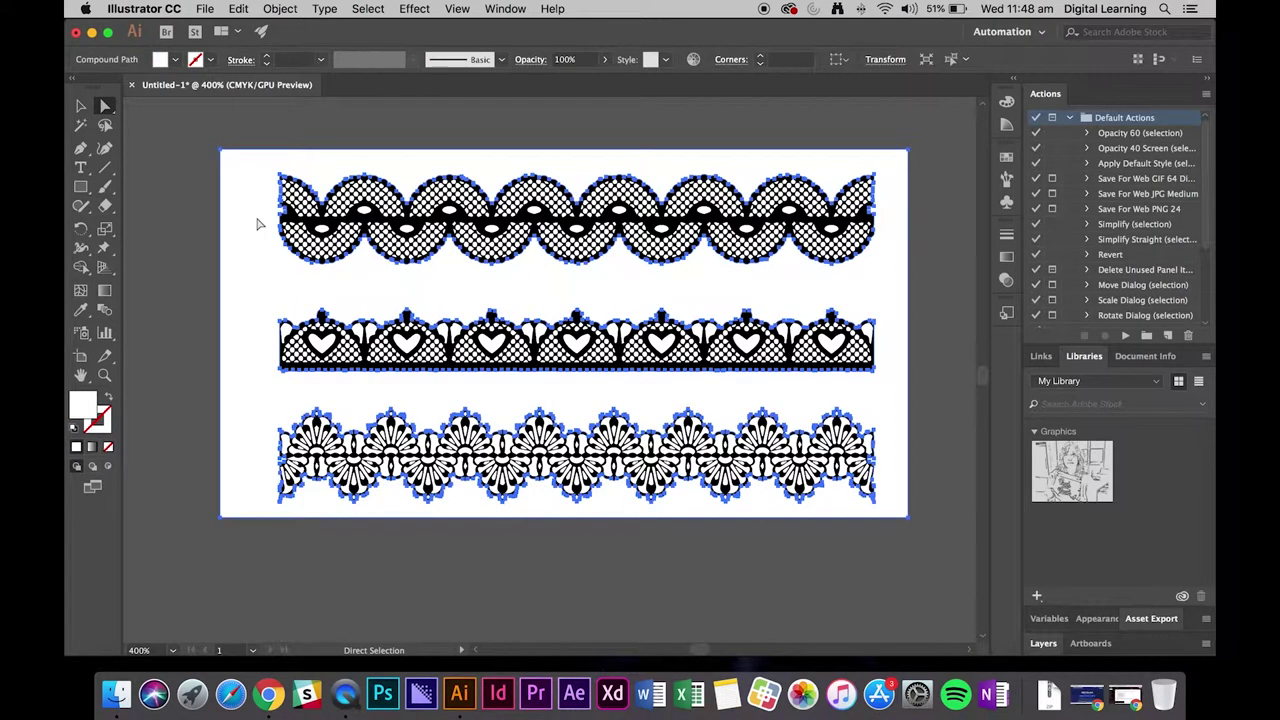
click(257, 224)
key(Delete)
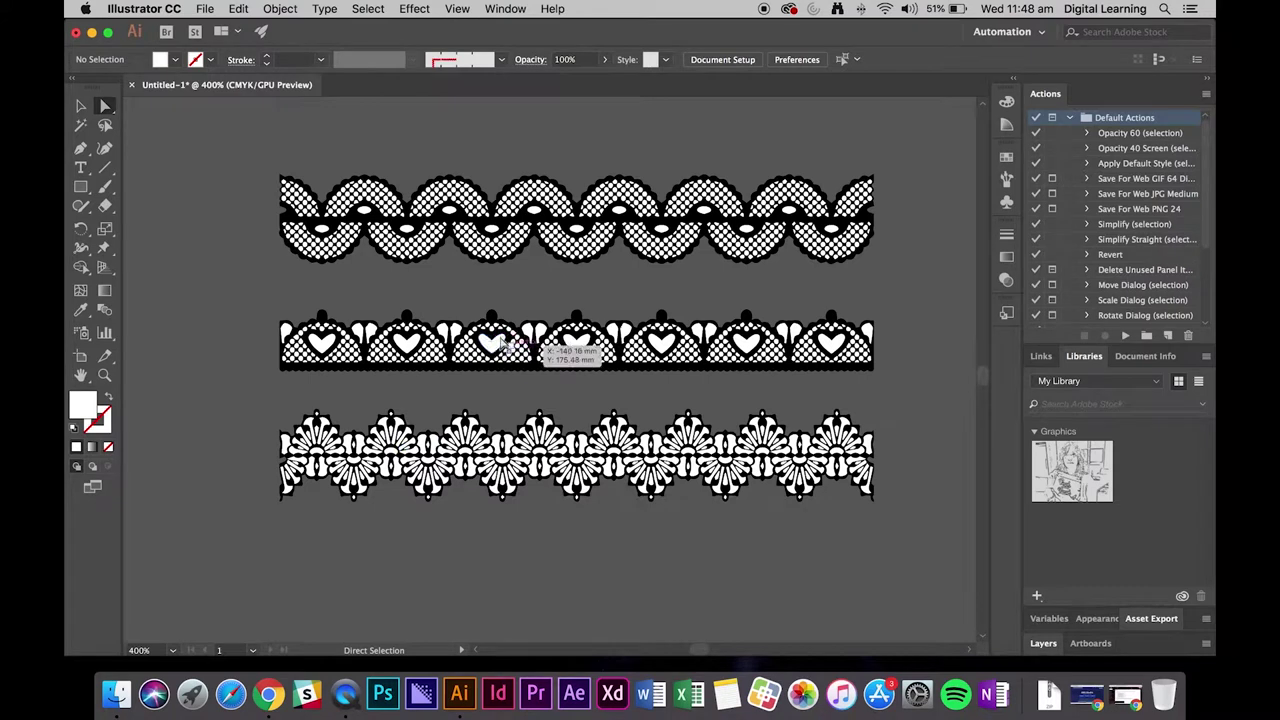
click(492, 343)
key(Delete)
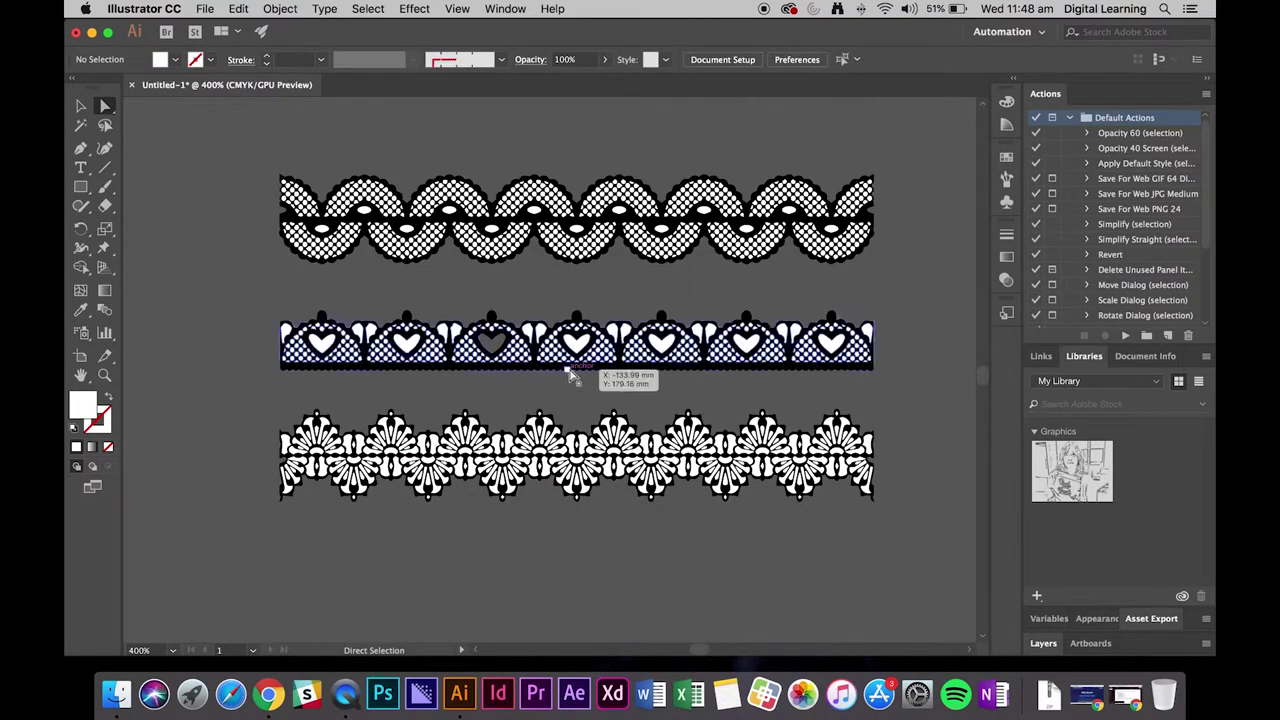
click(577, 343)
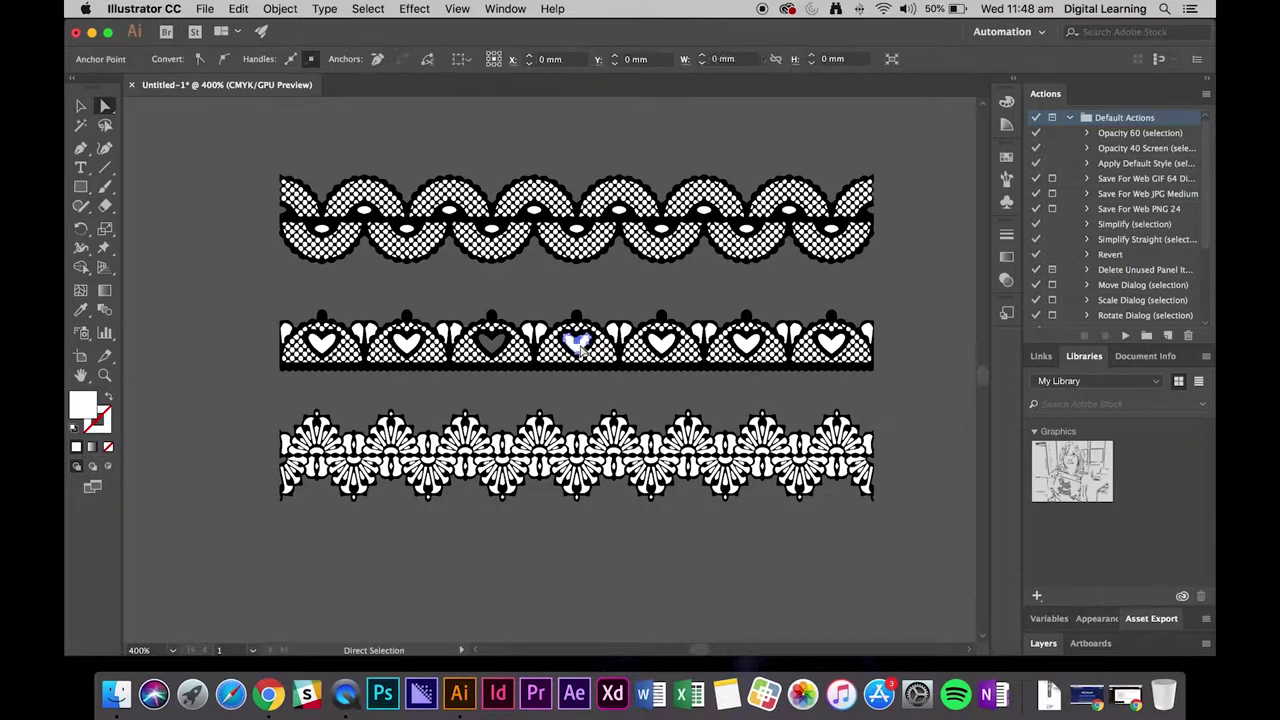
click(370, 10)
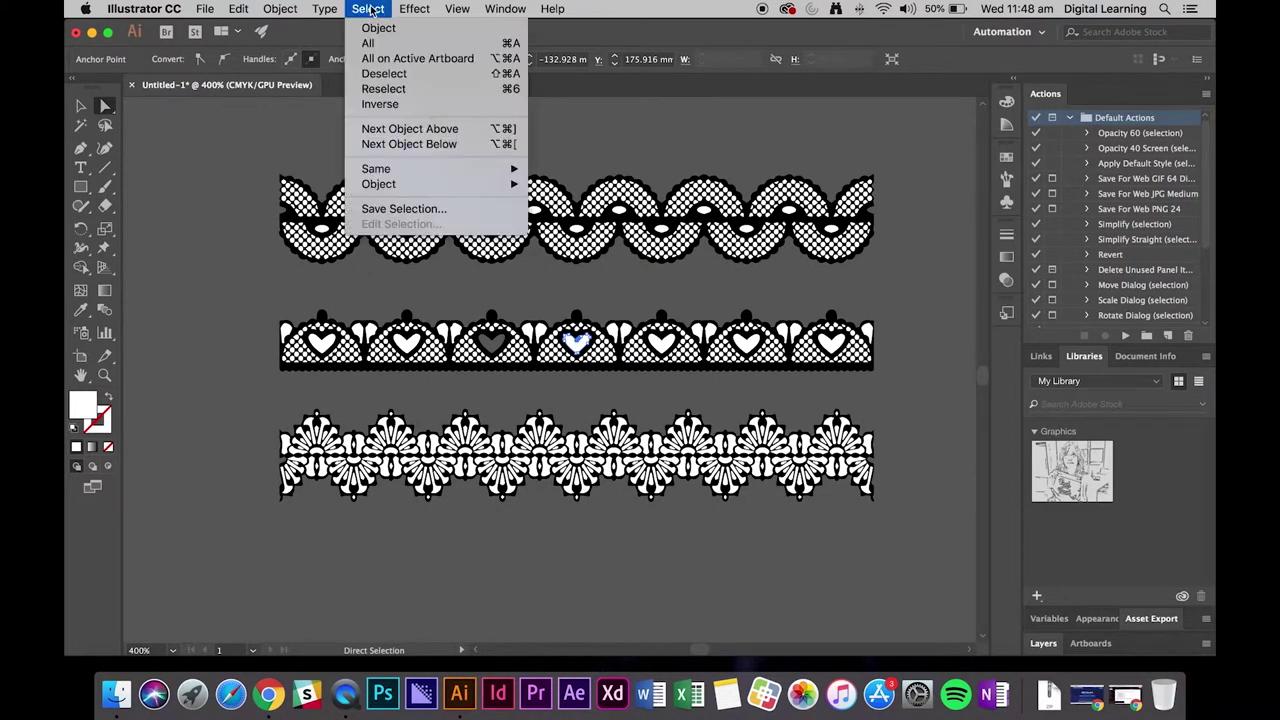
mouse_move(362, 172)
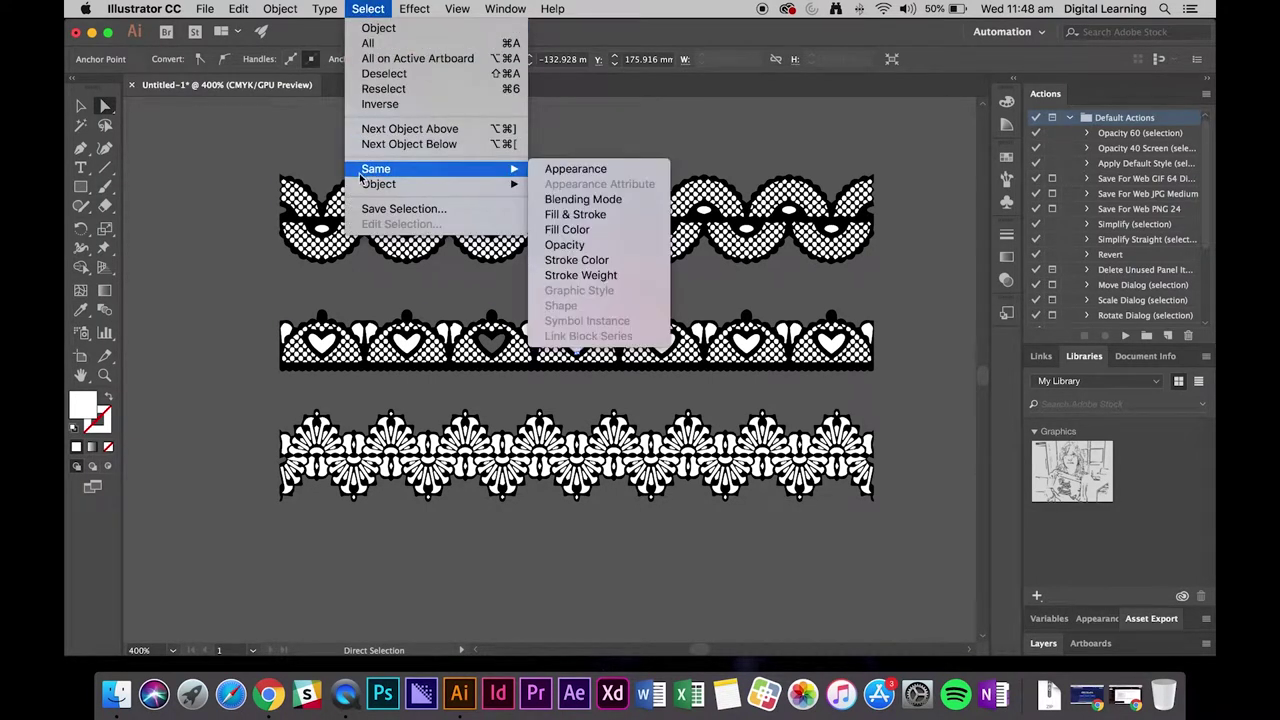
click(625, 230)
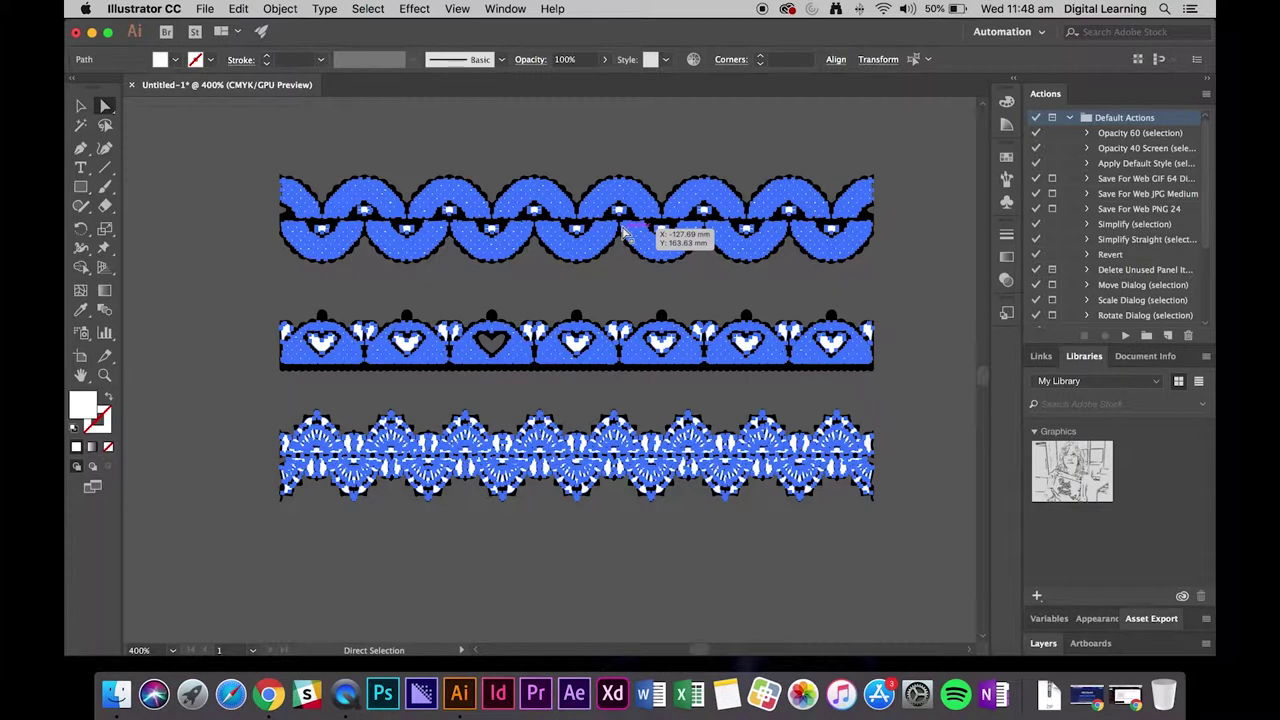
key(super+shift+a)
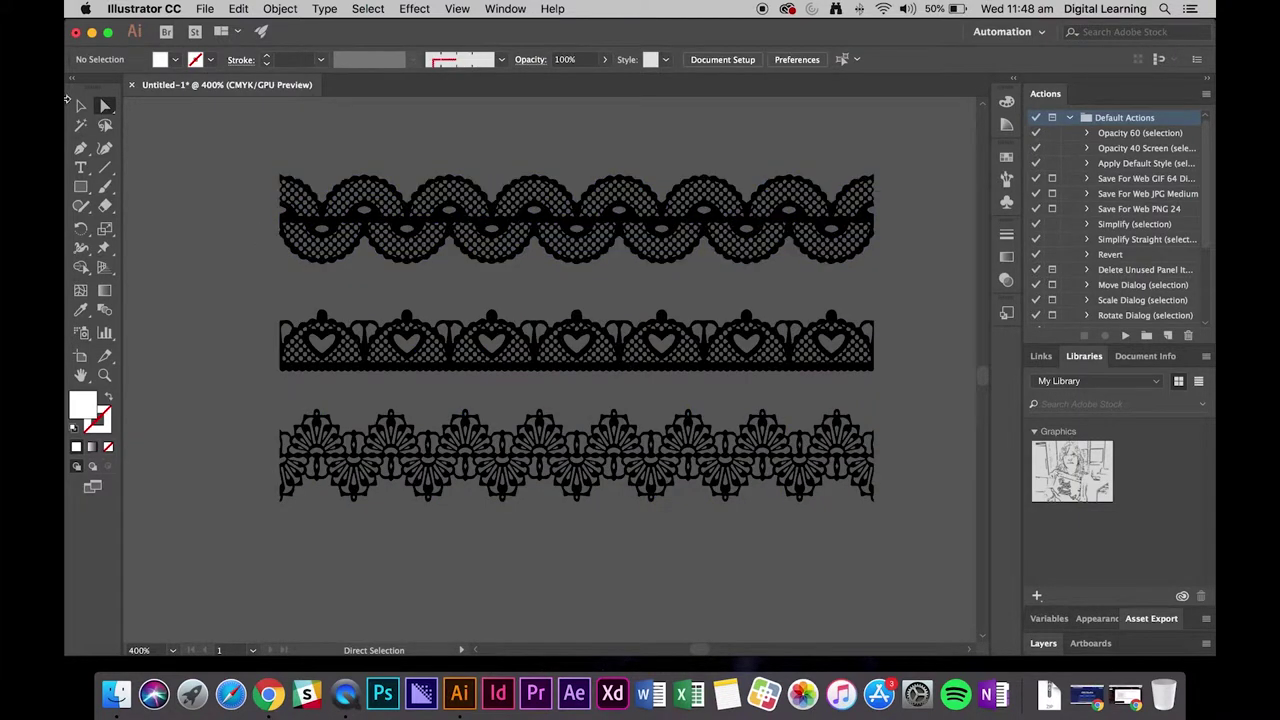
Delete the scalloped and heart borders, keeping only the floral trim.
drag(228, 176, 902, 397)
key(Delete)
key(Delete)
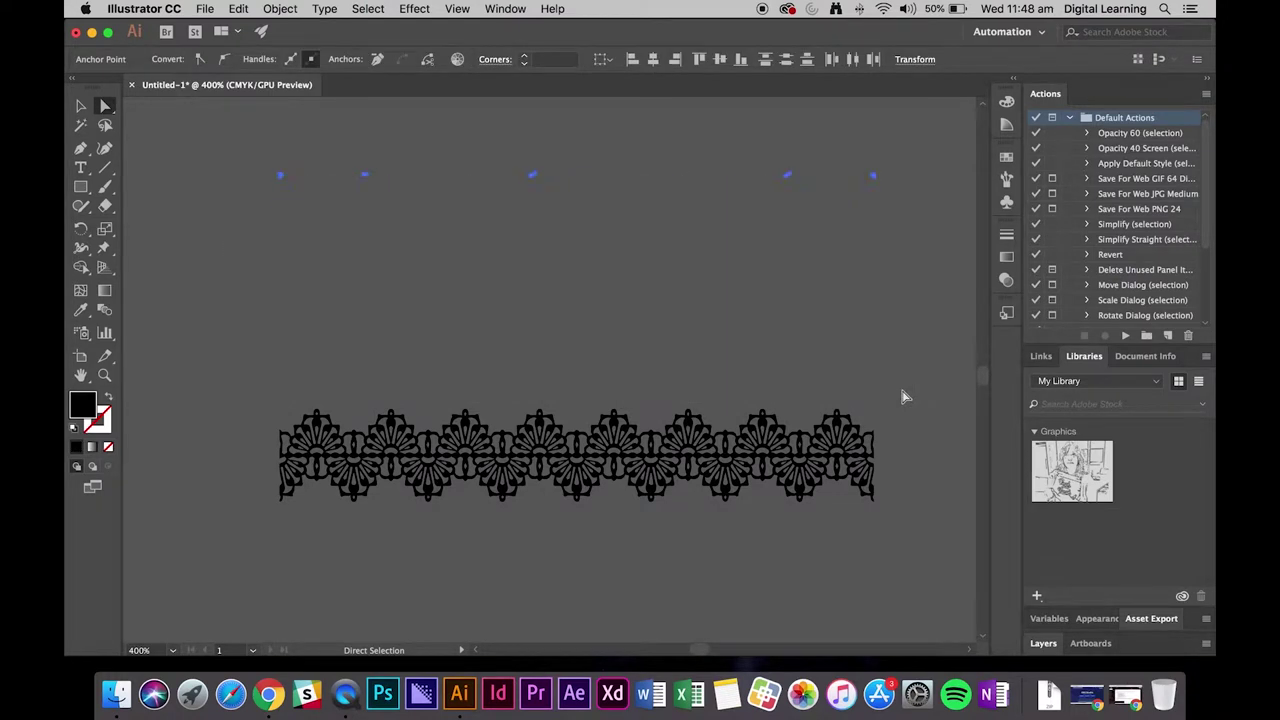
scroll(890, 393, down, 3)
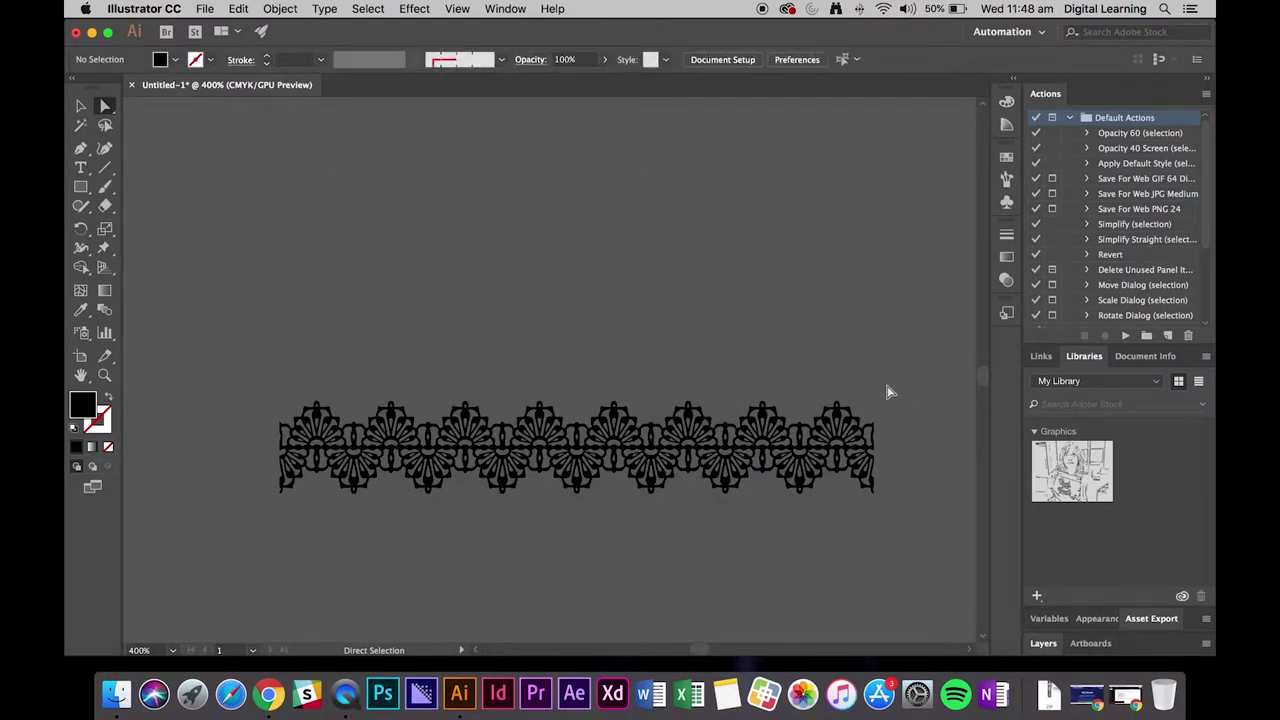
Set the floral lace fill to bright red F21111 in the Color Picker.
click(80, 105)
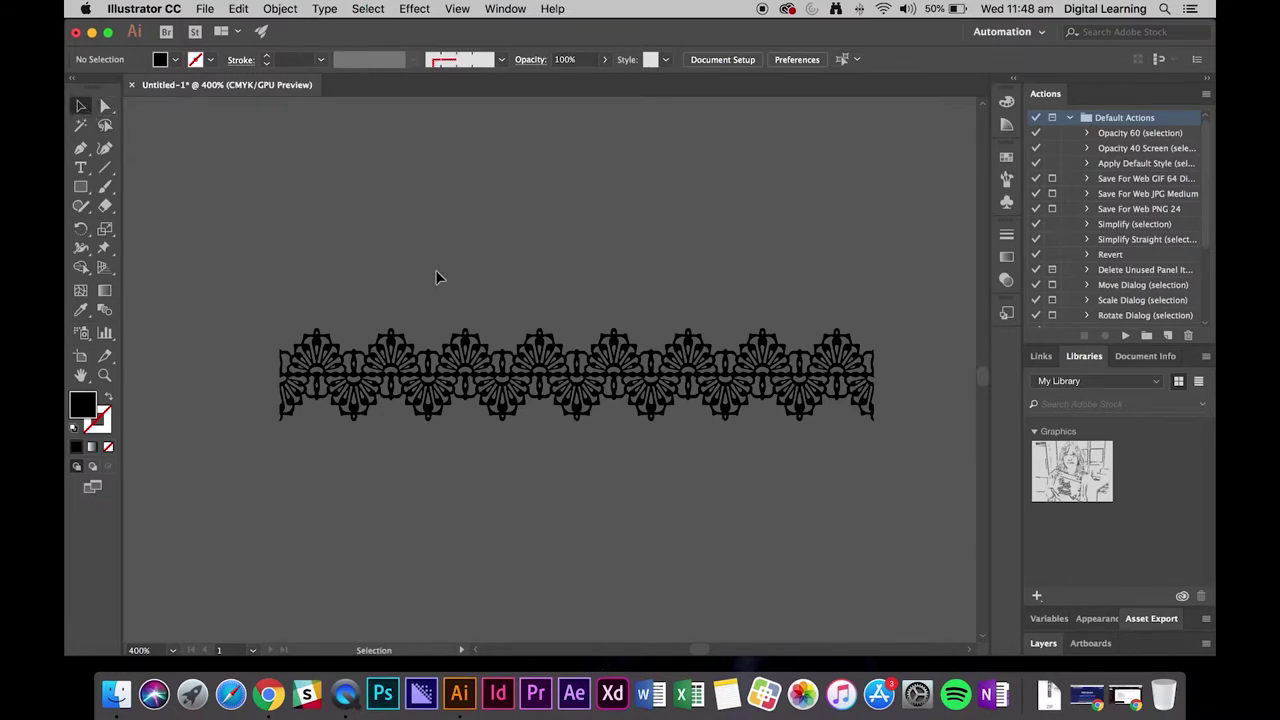
click(493, 379)
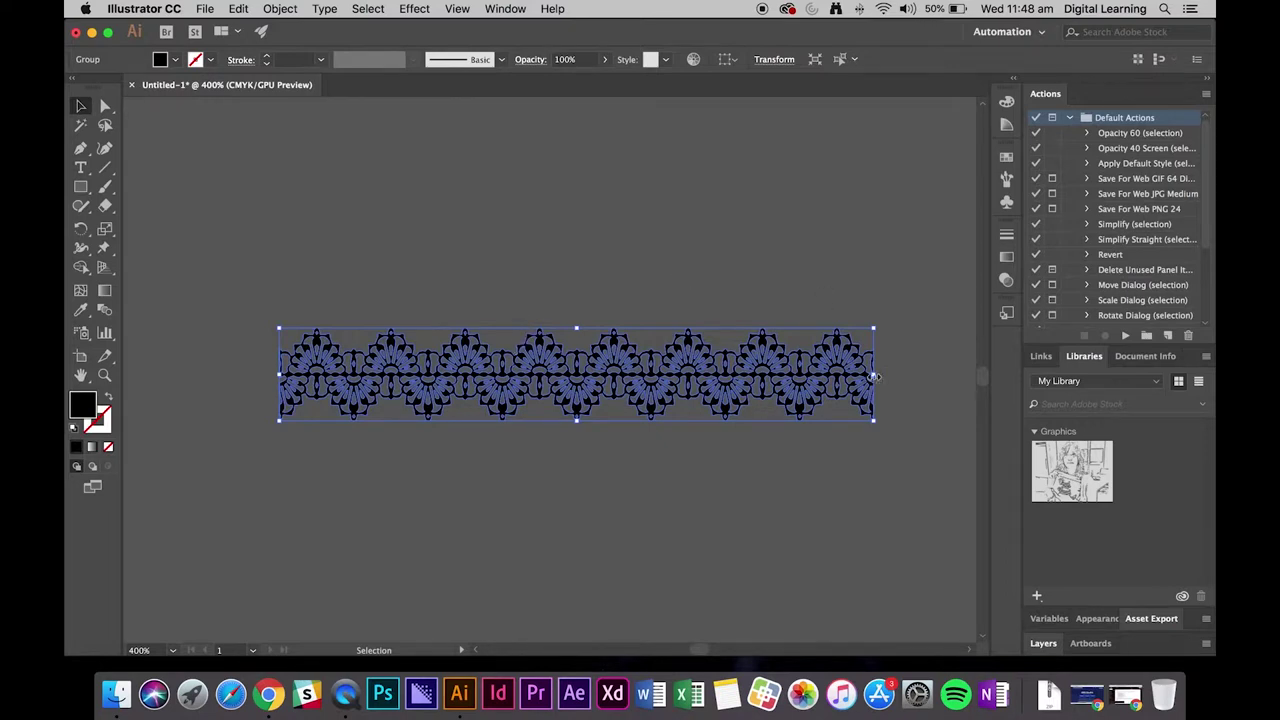
click(244, 508)
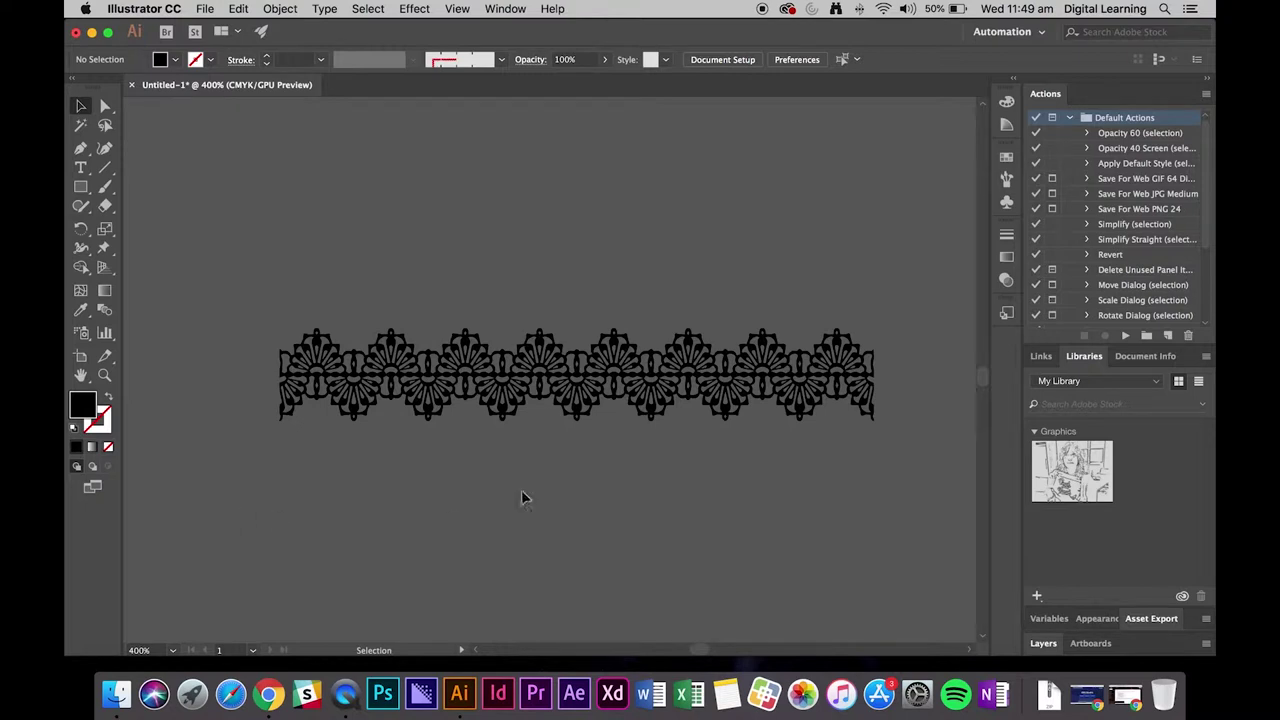
key(super+a)
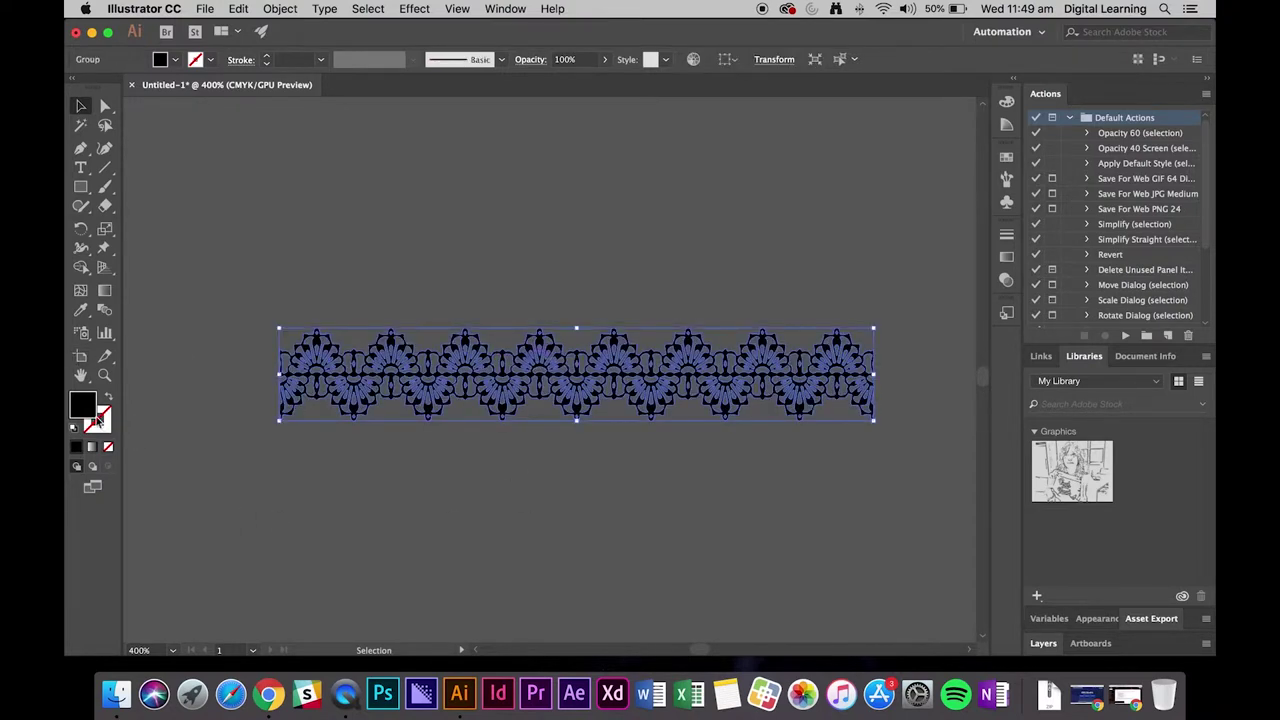
double_click(86, 408)
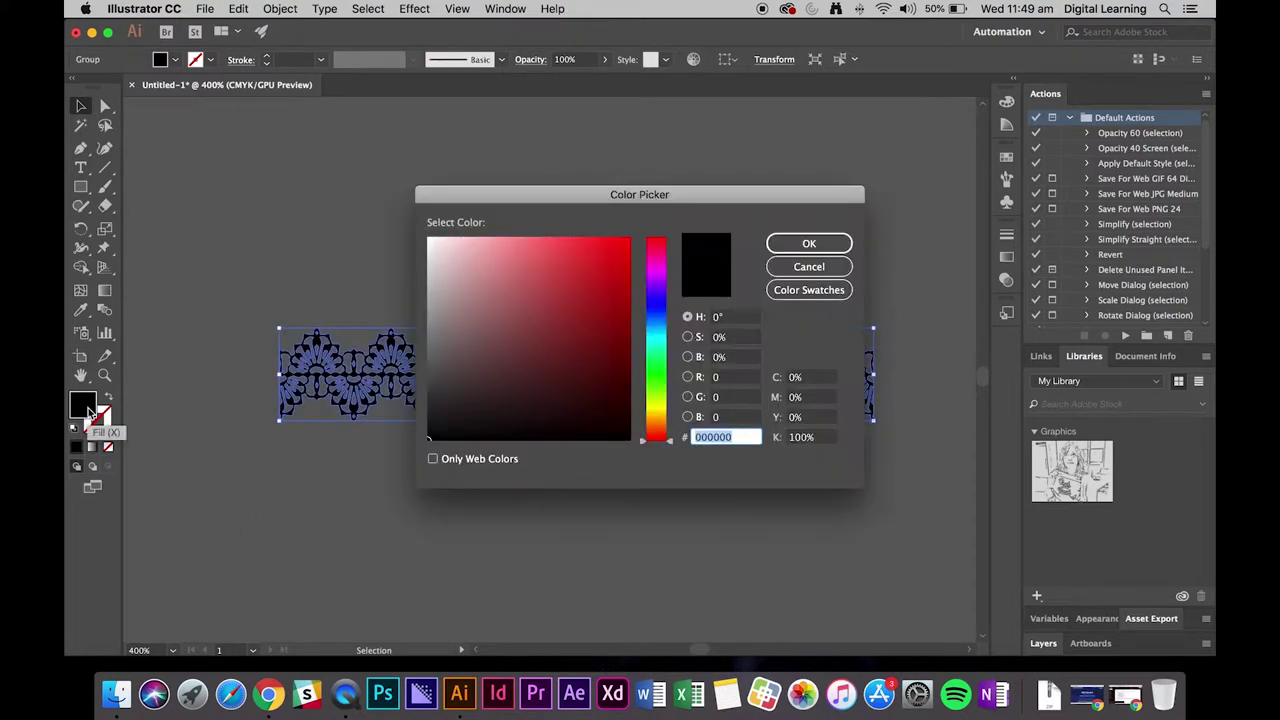
click(616, 247)
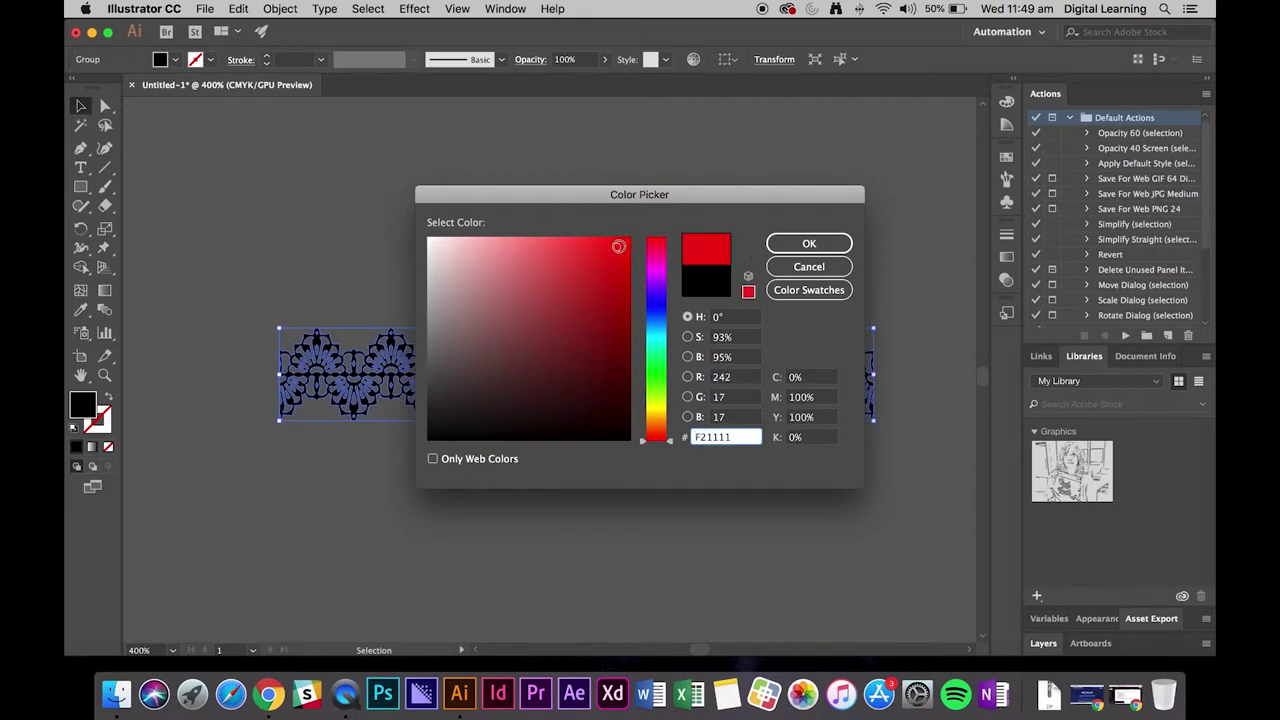
click(790, 252)
click(789, 251)
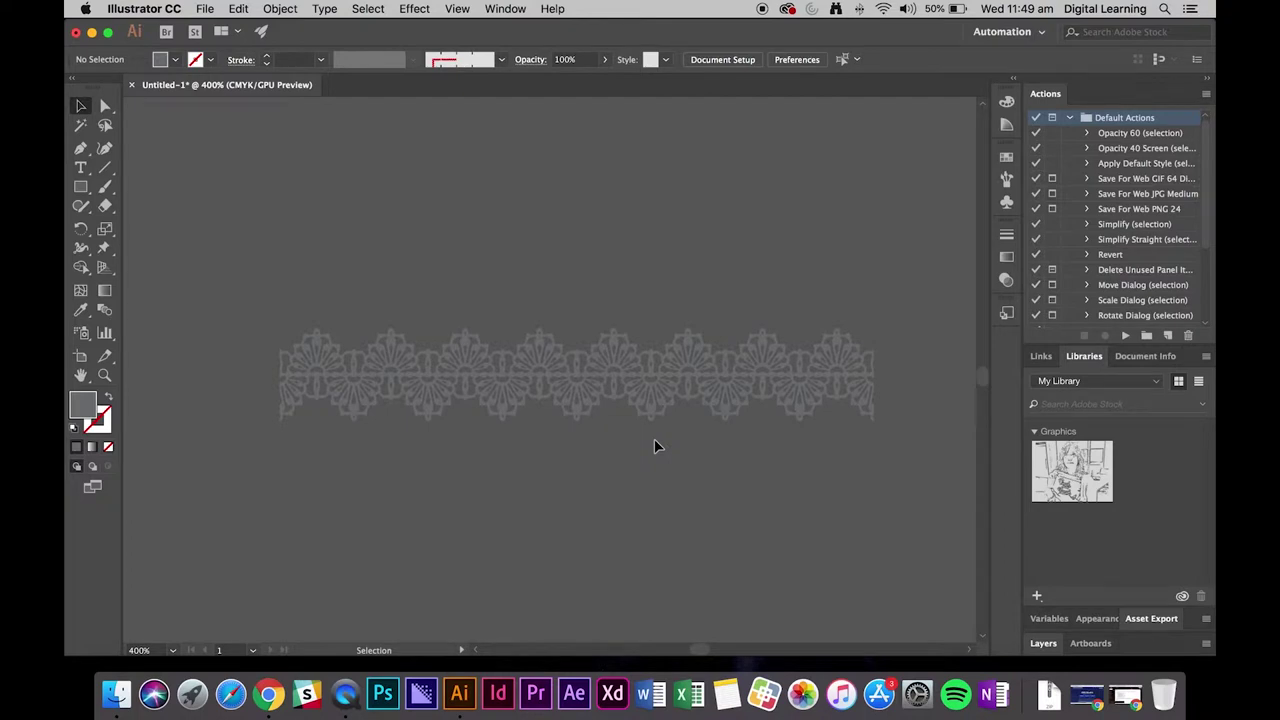
Show the Color panel and switch its colour mode to RGB.
click(505, 9)
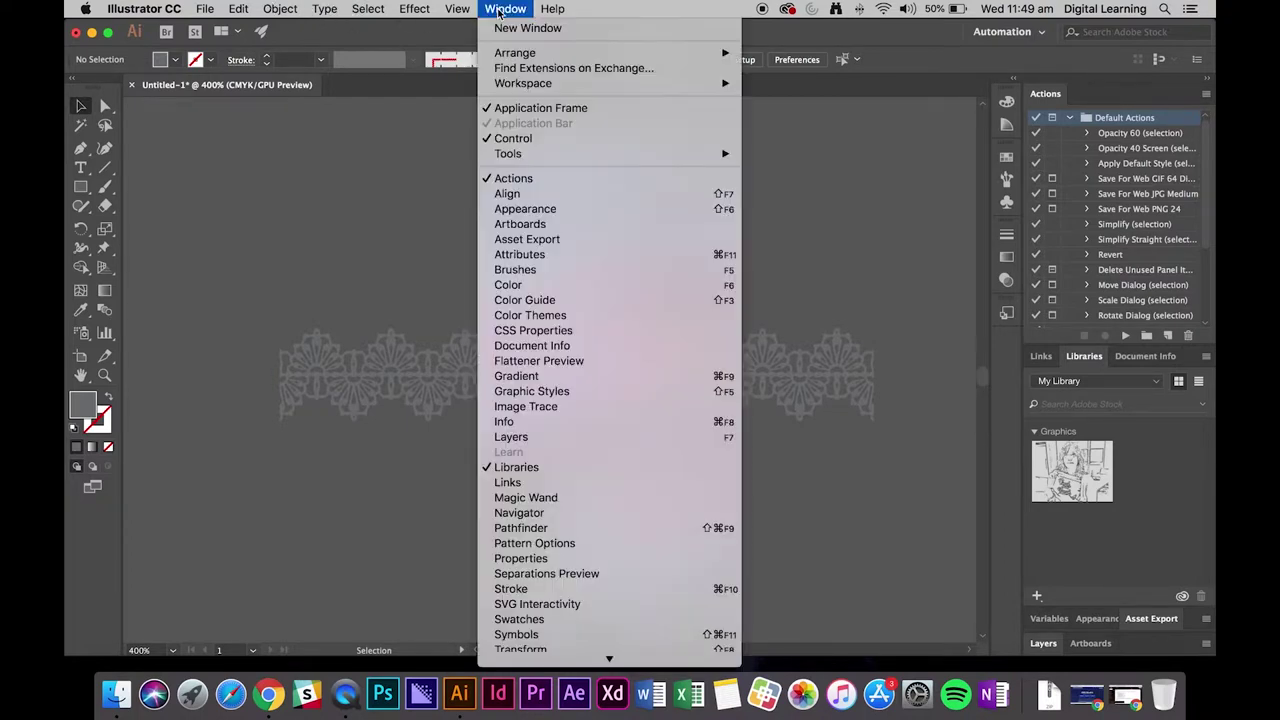
click(502, 287)
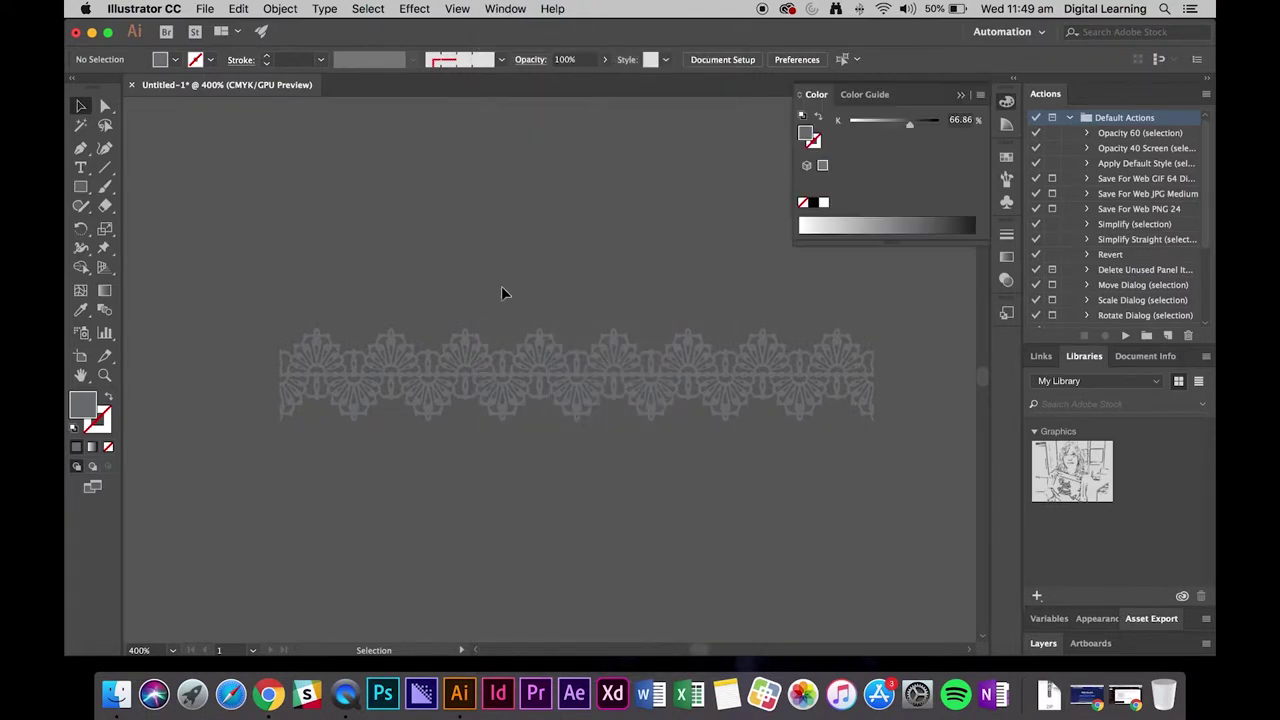
click(517, 368)
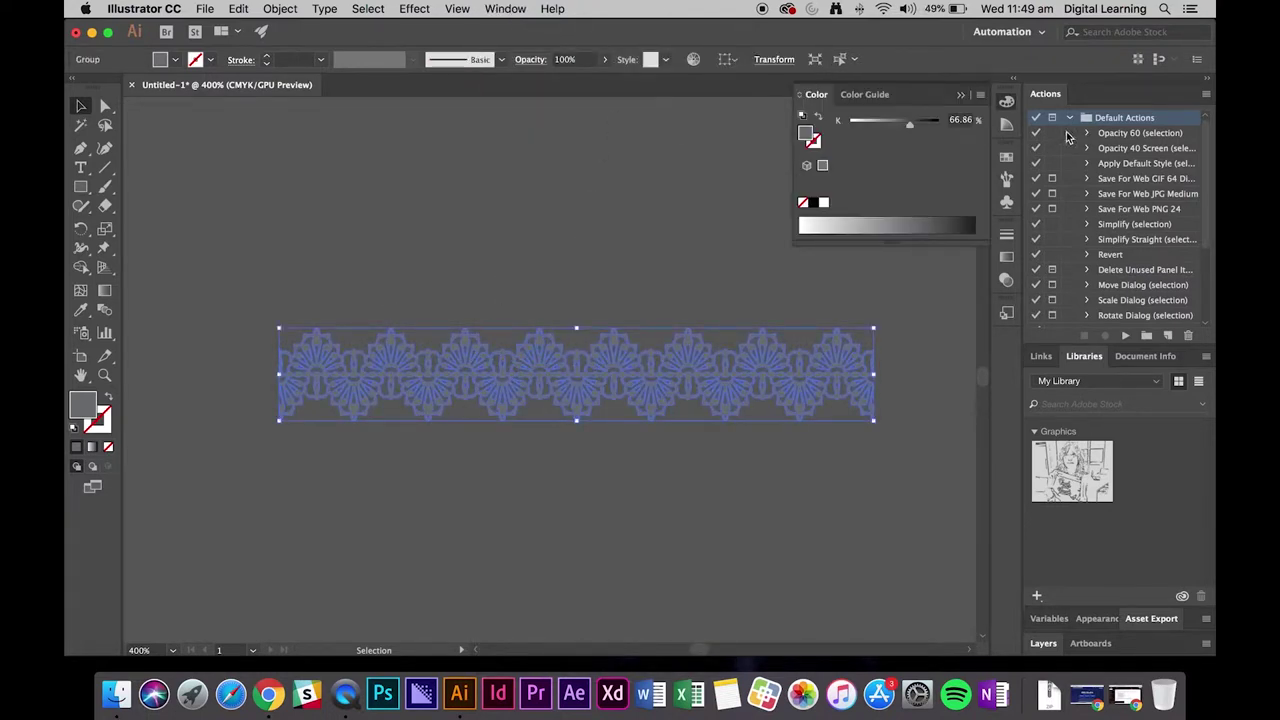
click(980, 96)
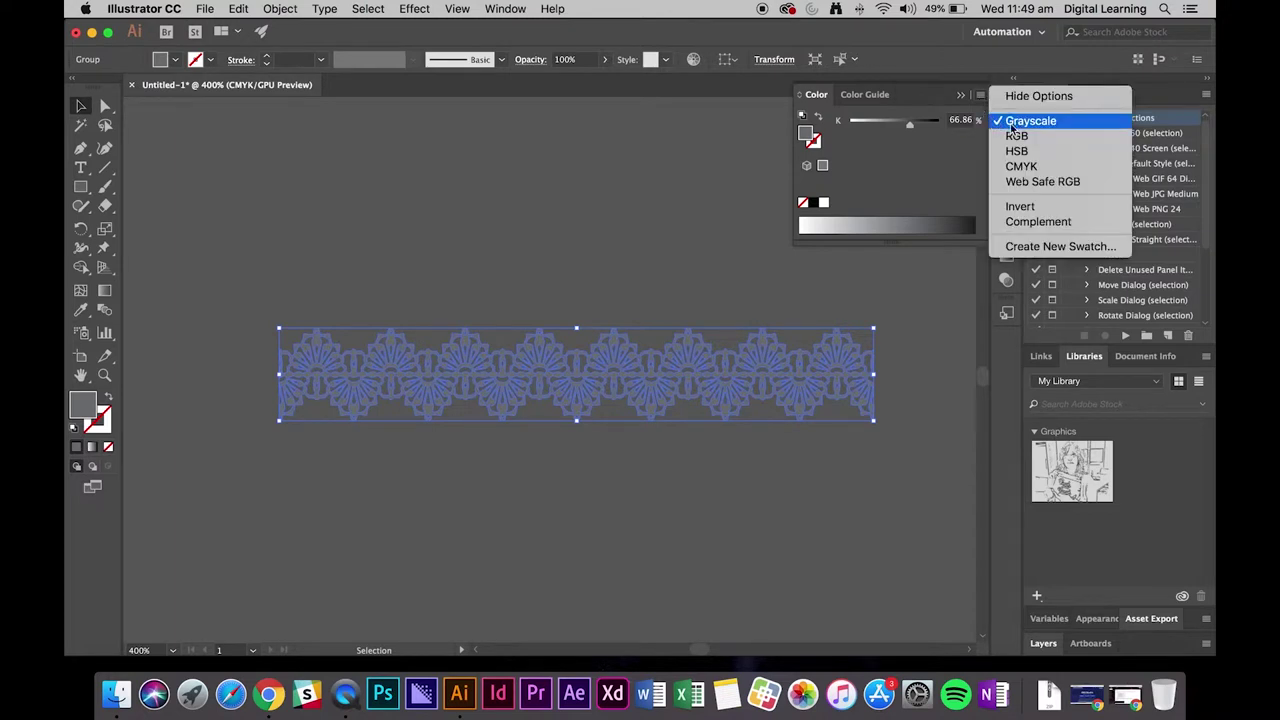
click(1016, 136)
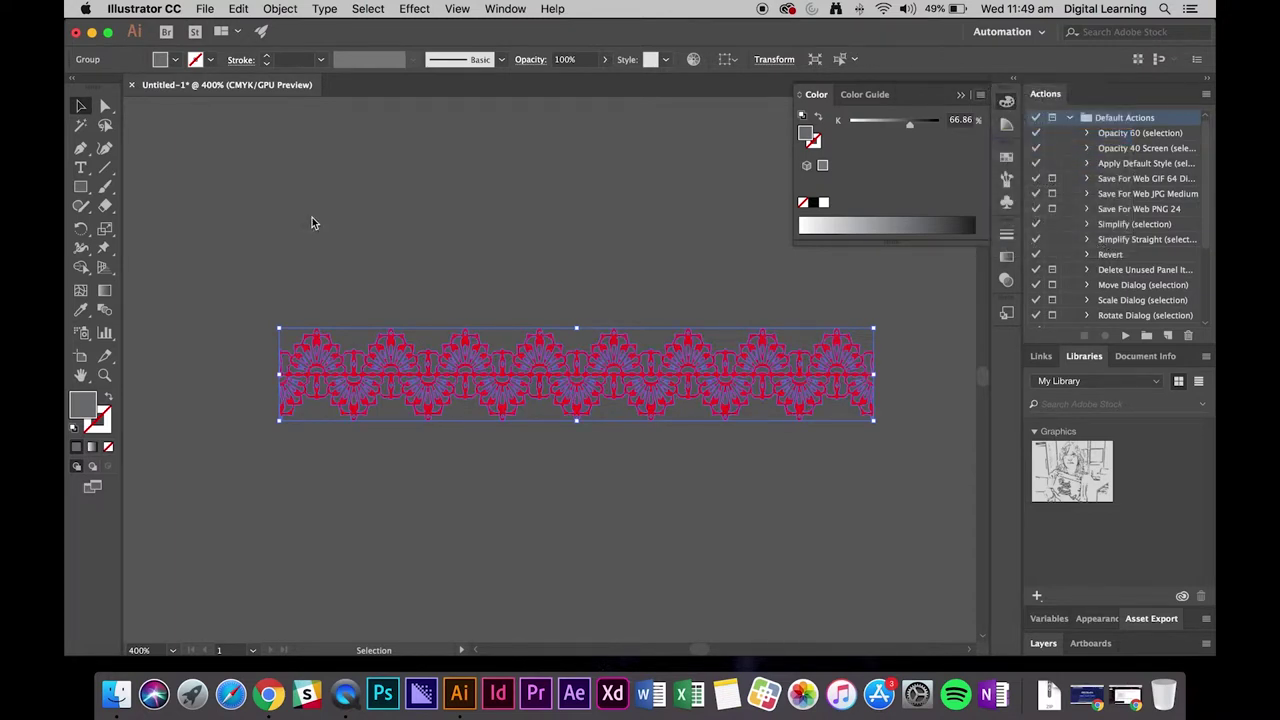
click(363, 227)
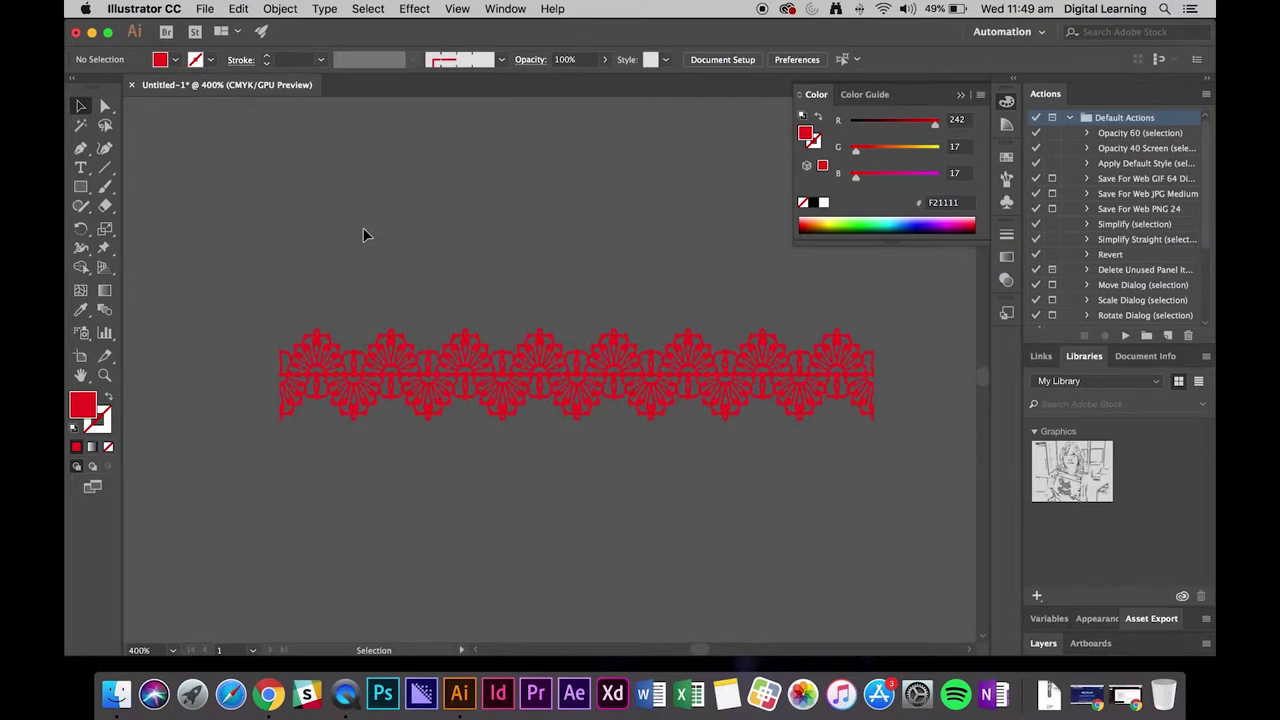
Zoom out and pan with the Hand tool to bring the artboard into view.
key(super+minus)
key(super+minus)
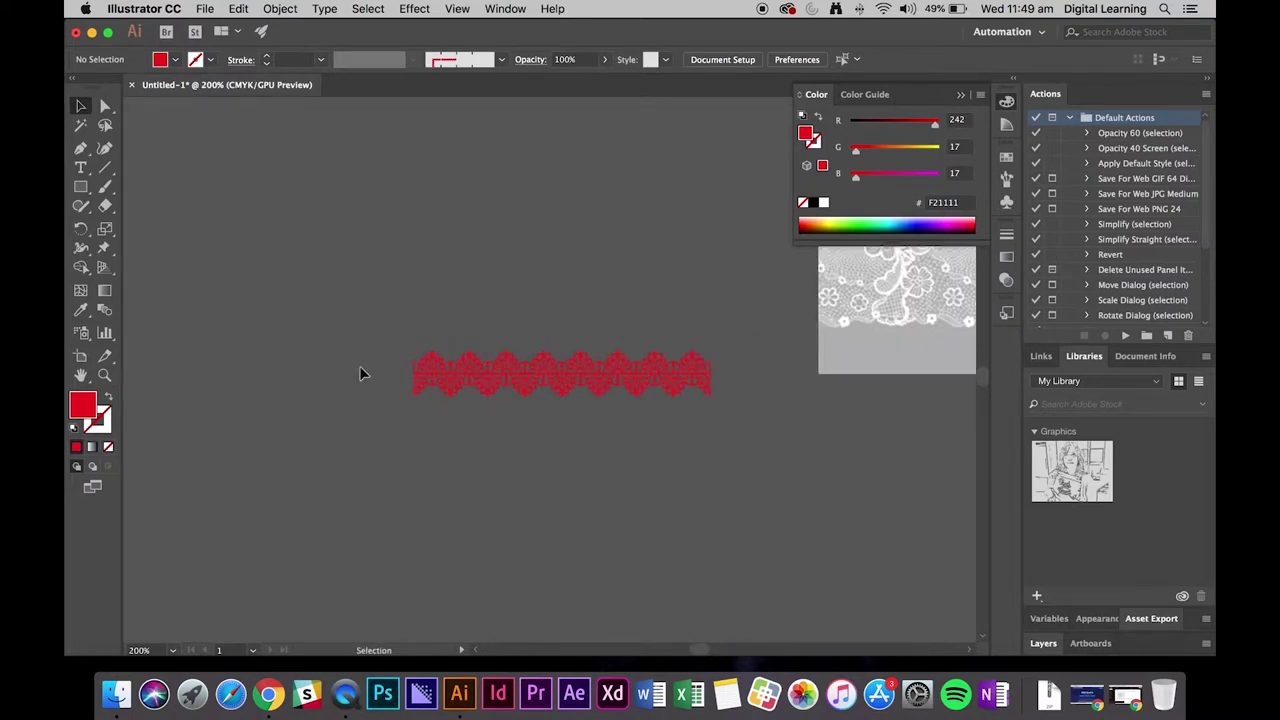
scroll(350, 410, right, 5)
scroll(350, 410, down, 2)
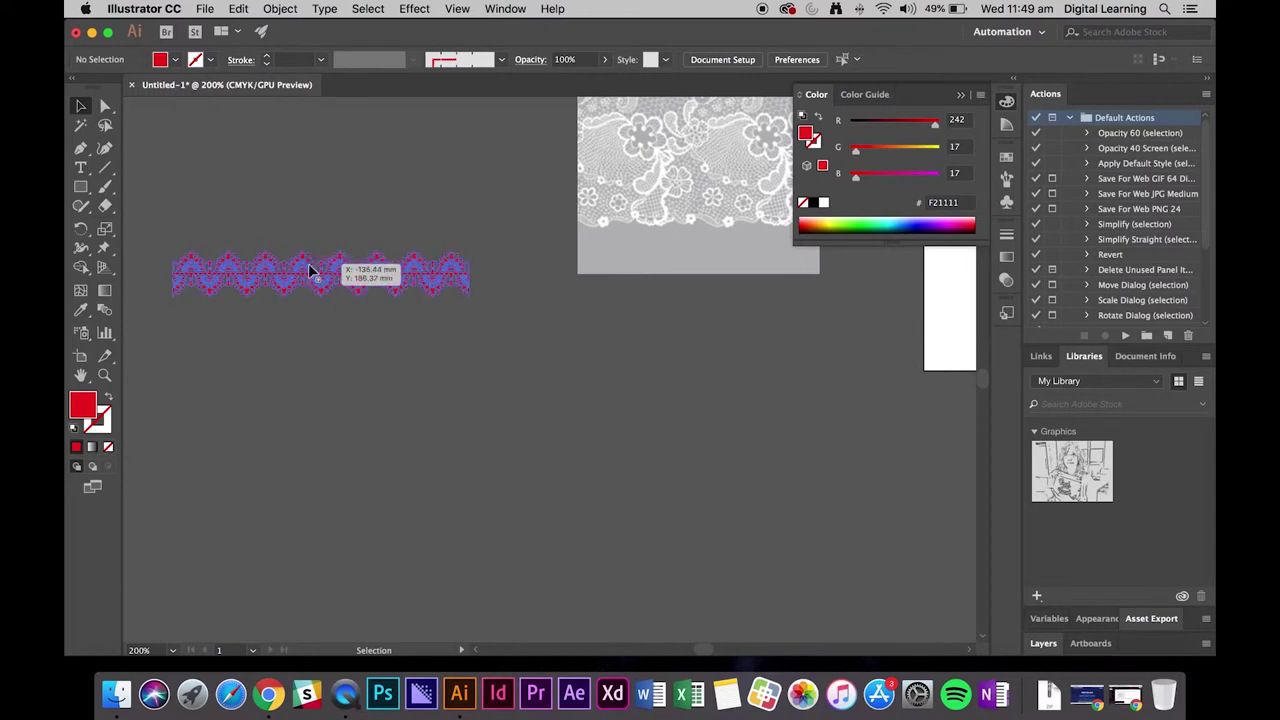
drag(308, 263, 925, 306)
click(80, 375)
drag(731, 500, 370, 560)
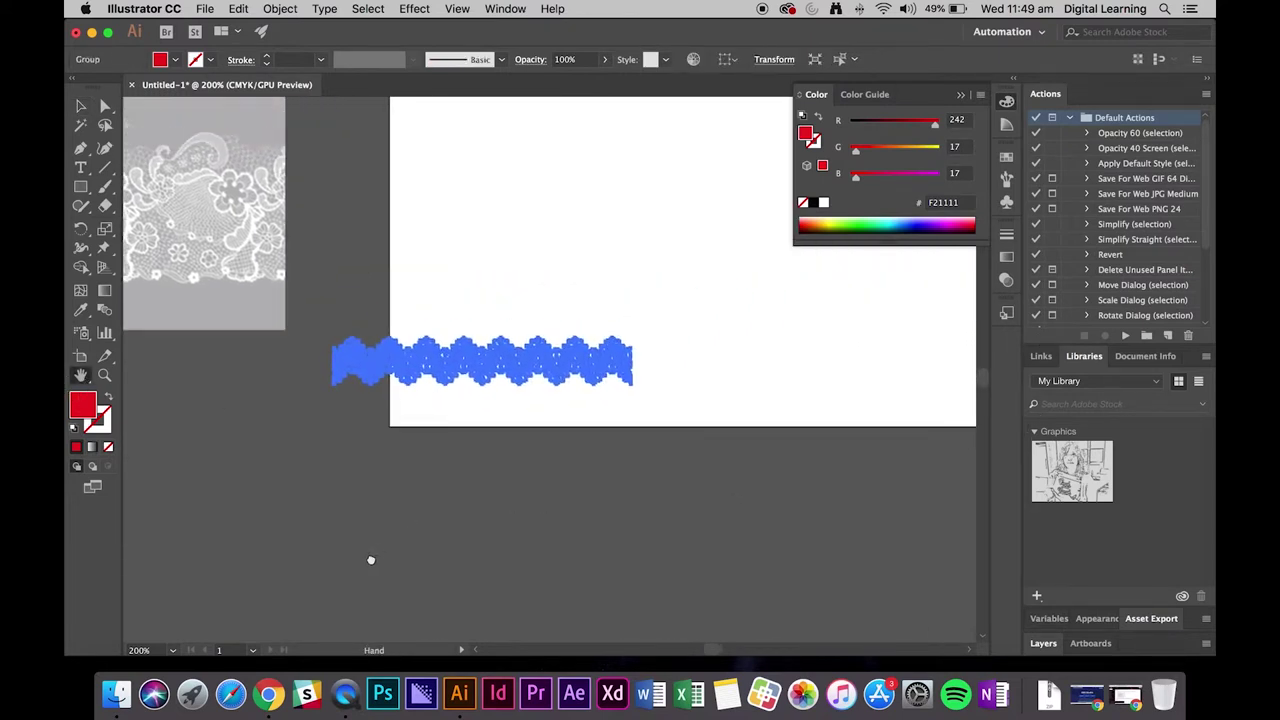
scroll(370, 560, up, 3)
scroll(370, 560, right, 2)
Move the red lace trim onto the artboard, just below the curved border.
click(82, 105)
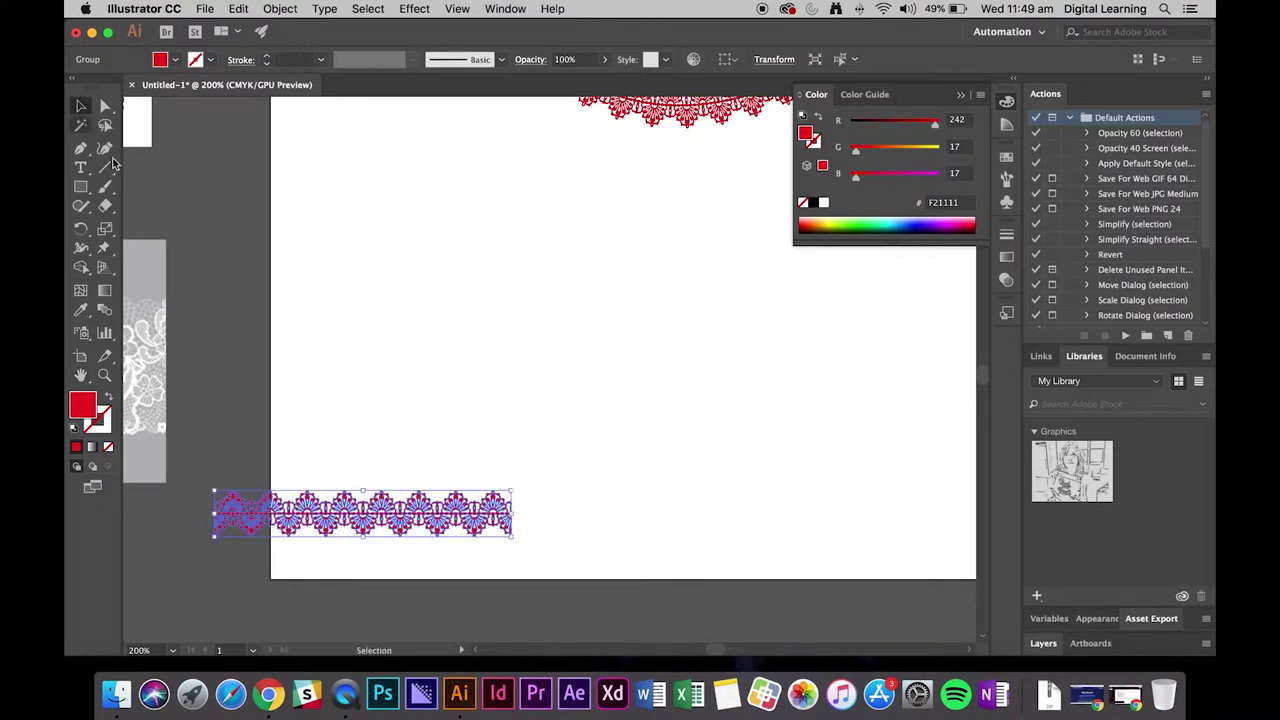
drag(356, 524, 548, 220)
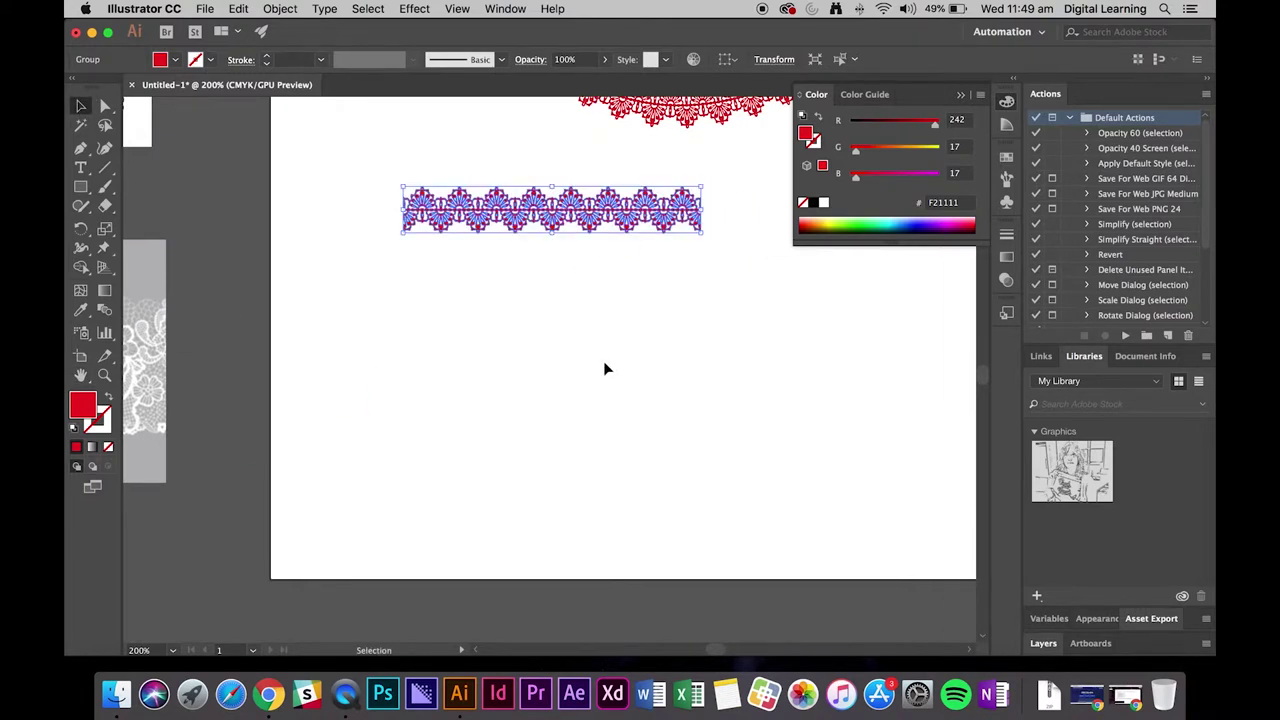
click(668, 298)
scroll(667, 302, up, 3)
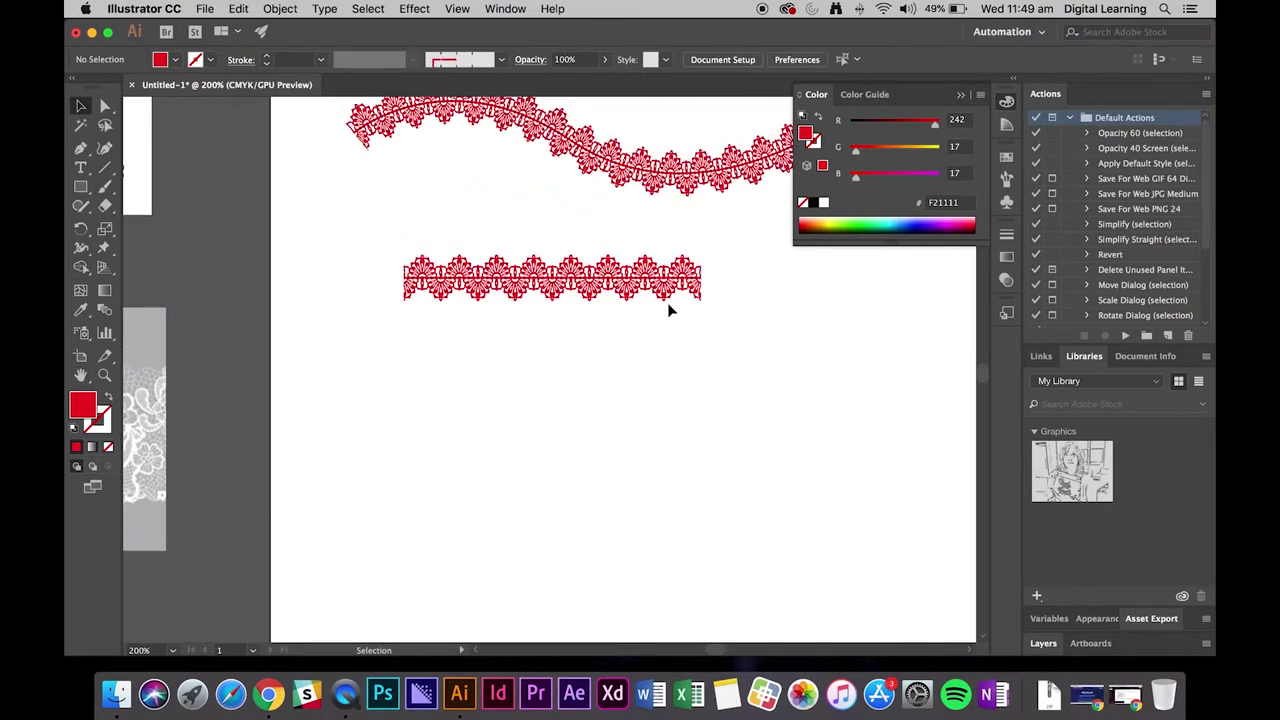
drag(616, 300, 565, 334)
click(612, 288)
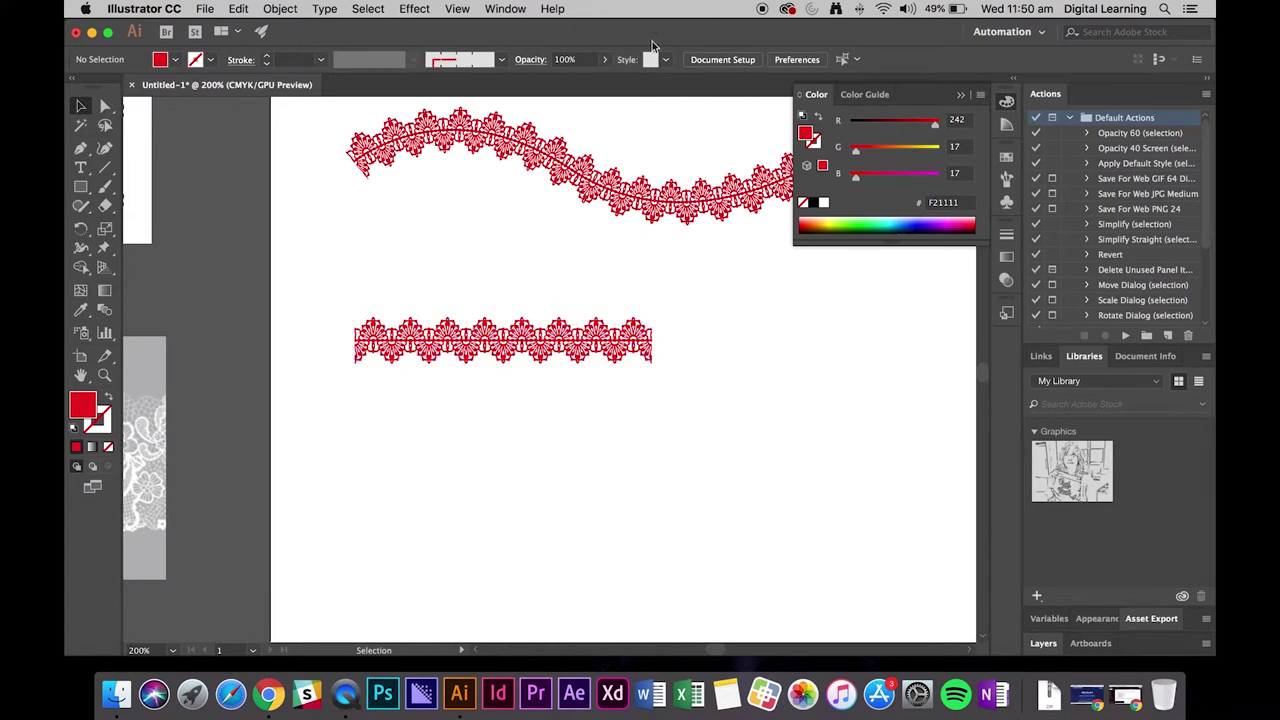
Add the red floral trim to the Brushes panel as a Pattern Brush with Hue Shift colorization.
click(506, 10)
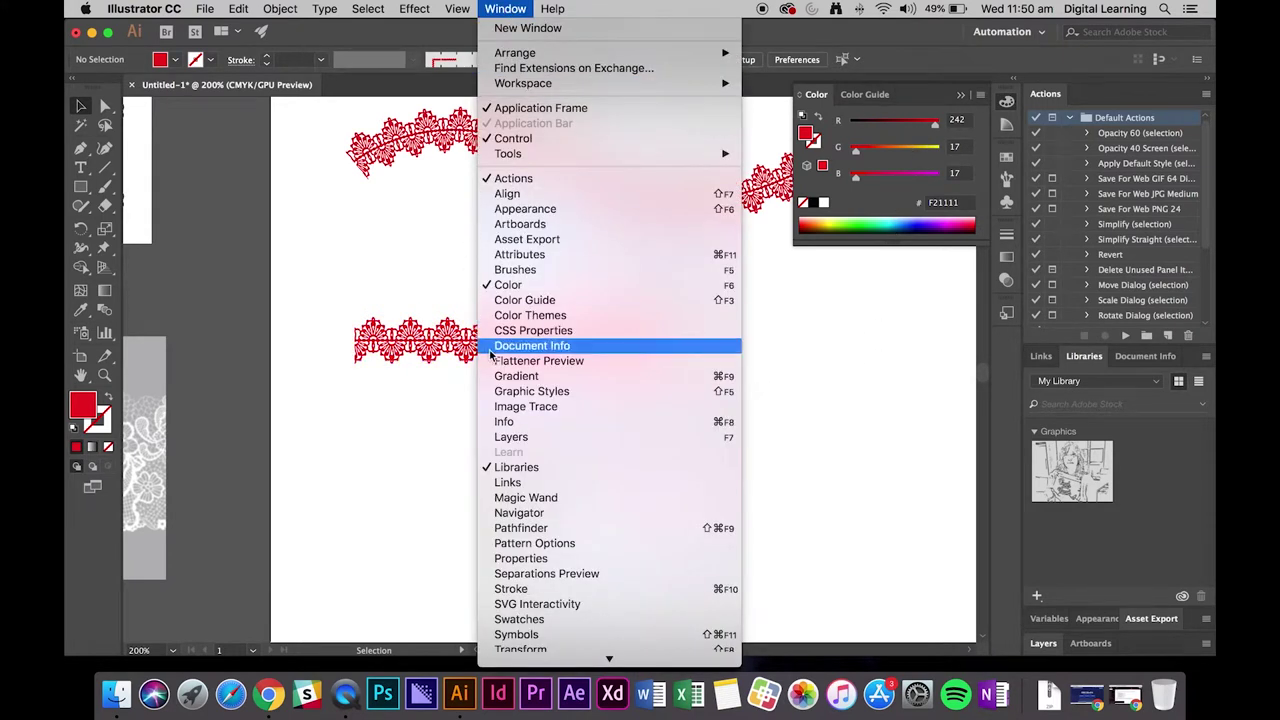
click(514, 270)
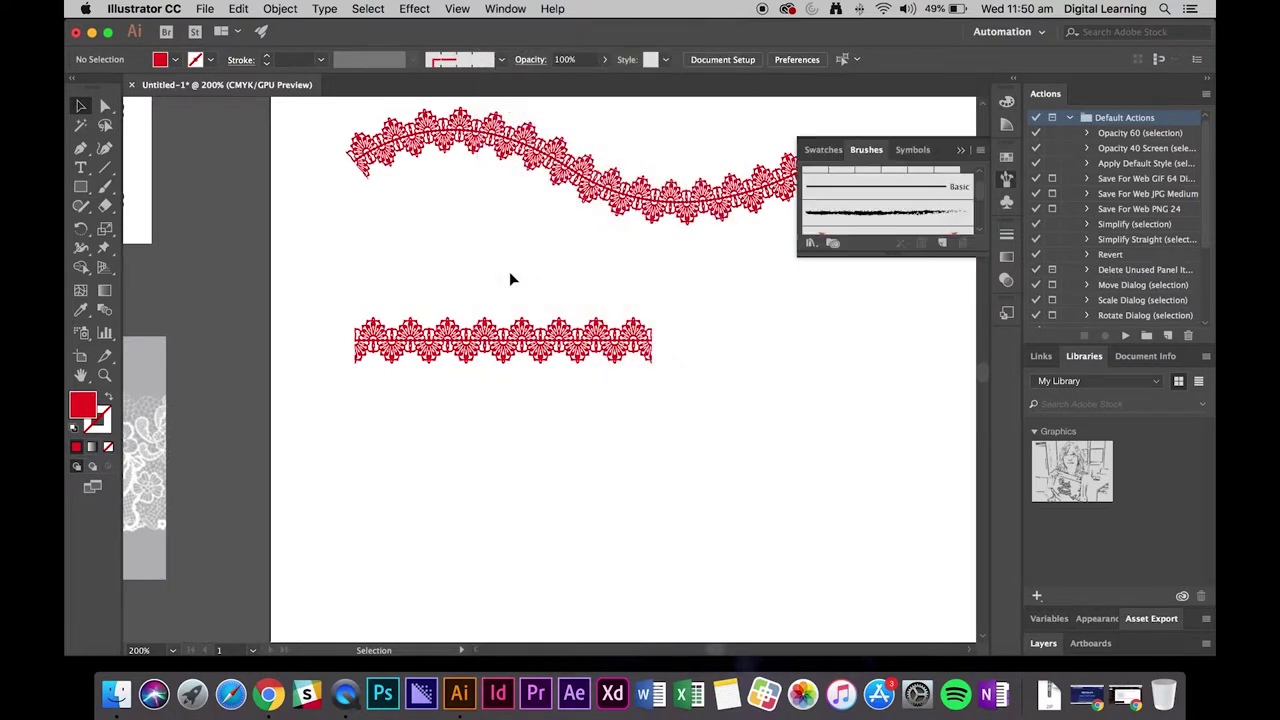
drag(984, 255, 984, 558)
click(575, 330)
mouse_move(566, 336)
mouse_down()
mouse_move(871, 420)
mouse_move(907, 418)
mouse_up()
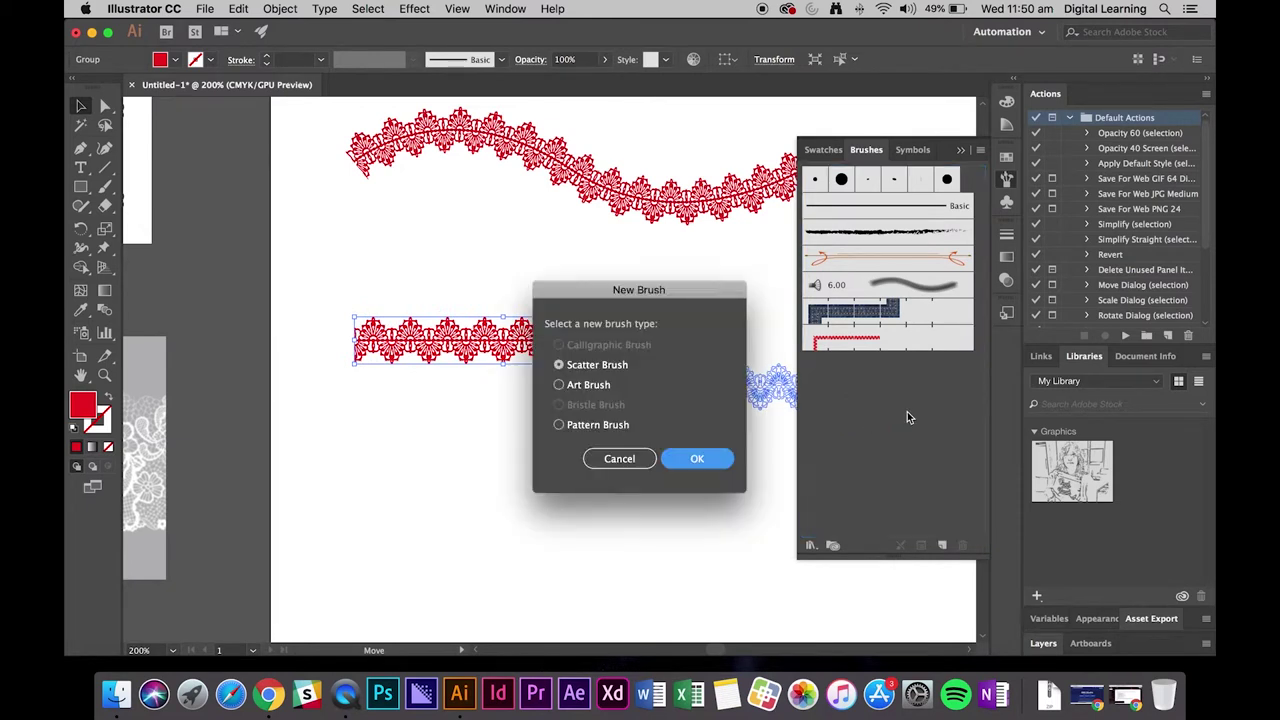
click(561, 427)
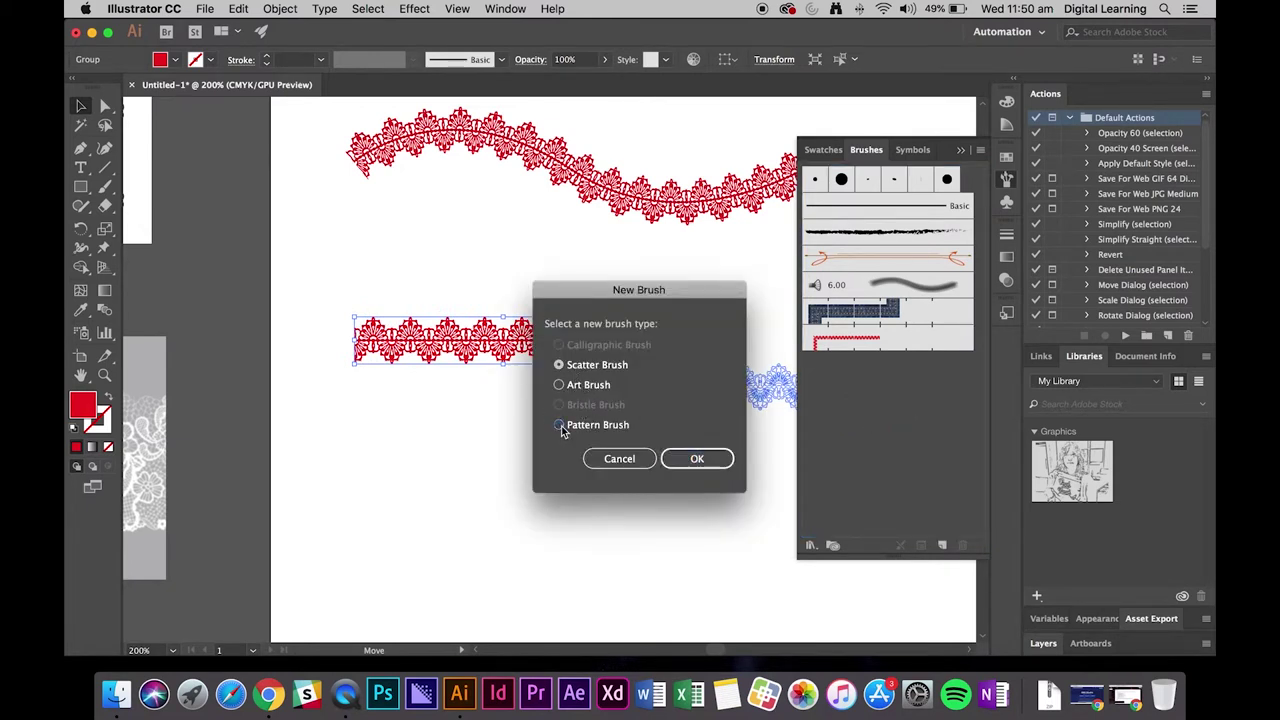
click(672, 459)
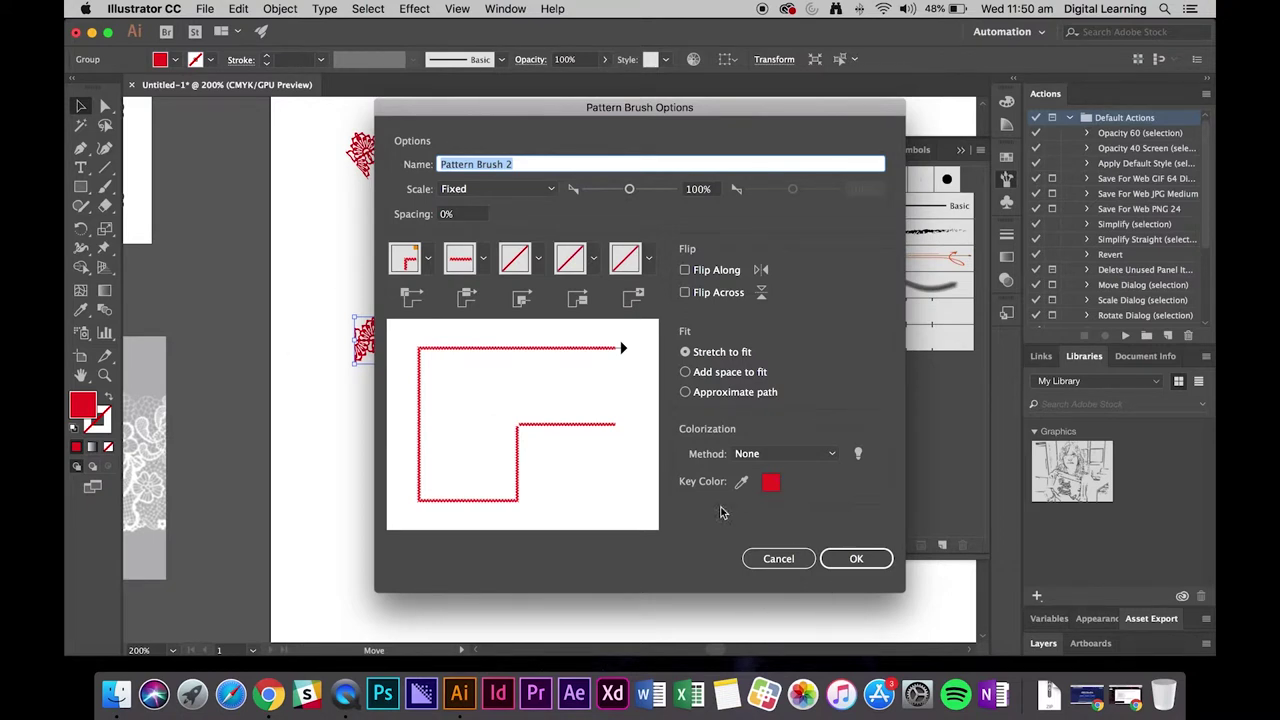
click(832, 458)
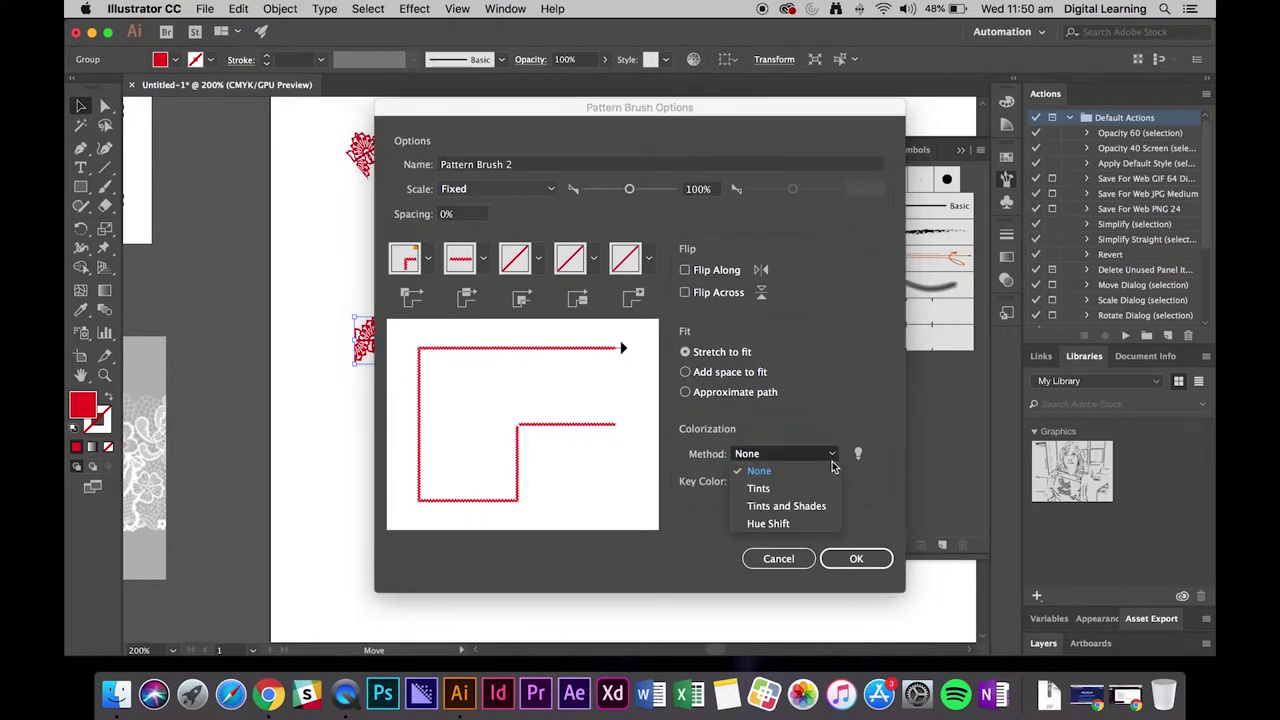
click(811, 523)
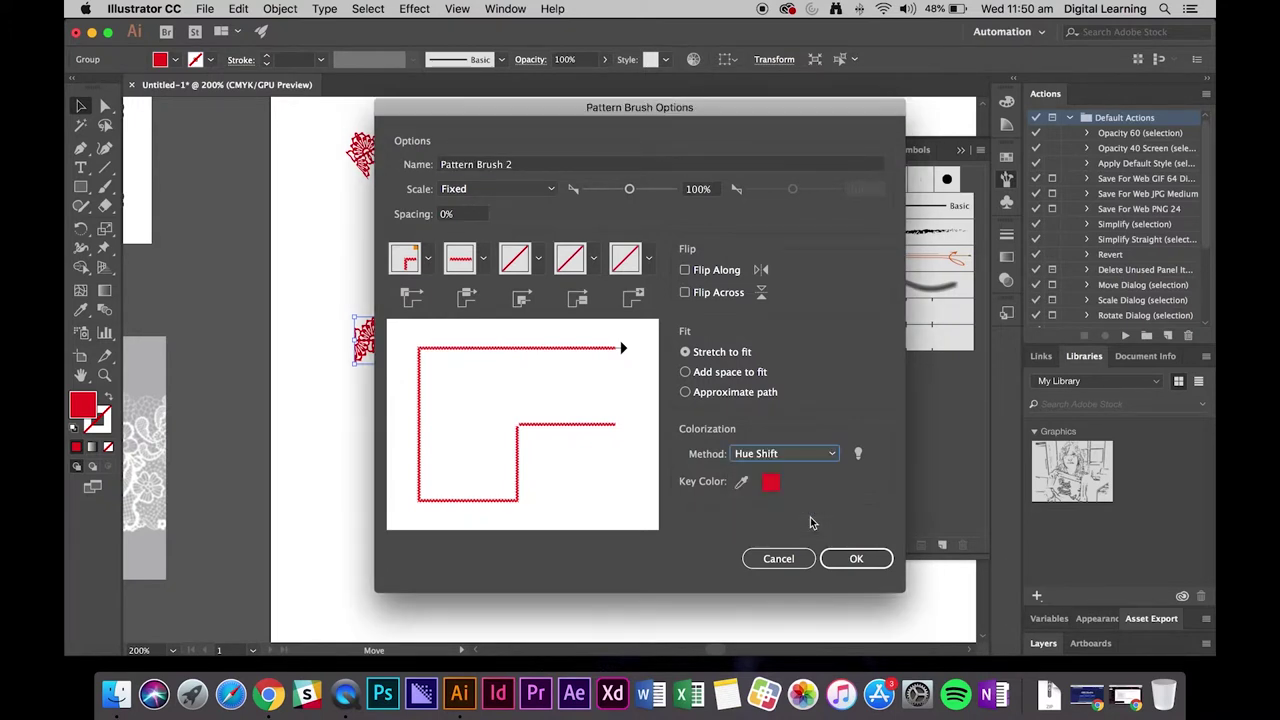
click(850, 558)
click(646, 413)
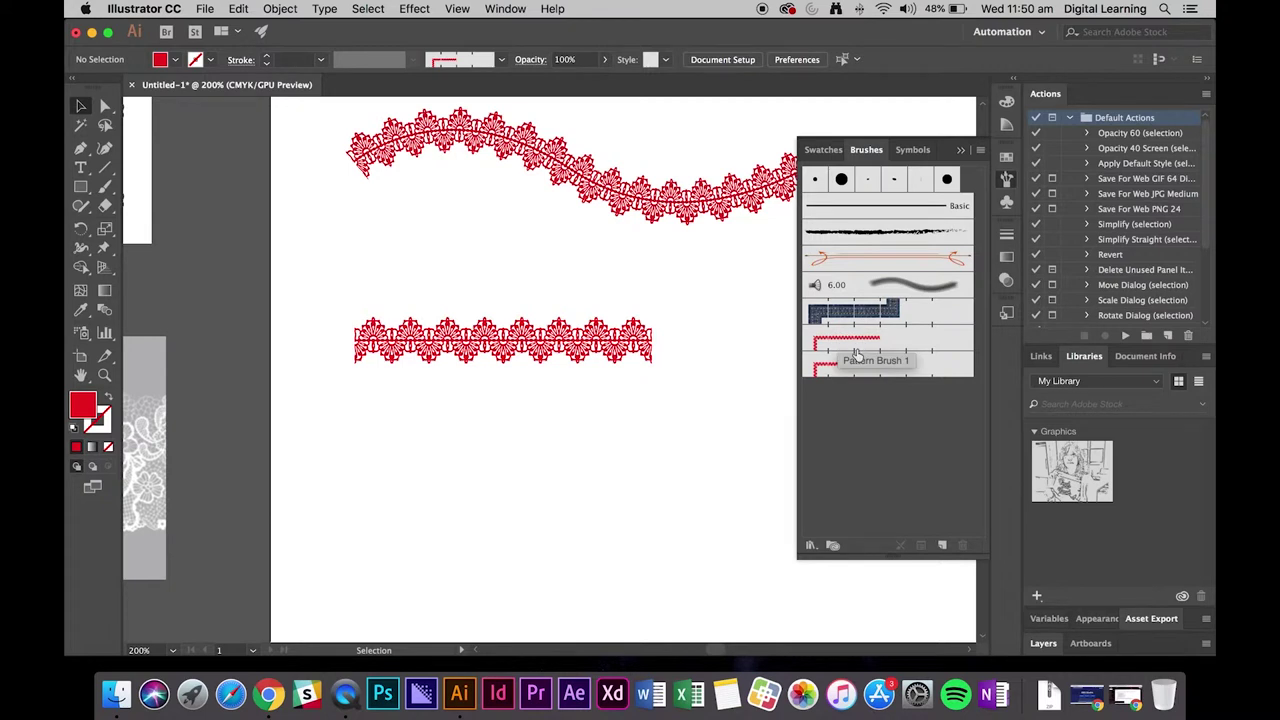
Draw a three-point wavy curve with the Pen tool and apply the lace pattern brush to its stroke.
scroll(601, 409, down, 5)
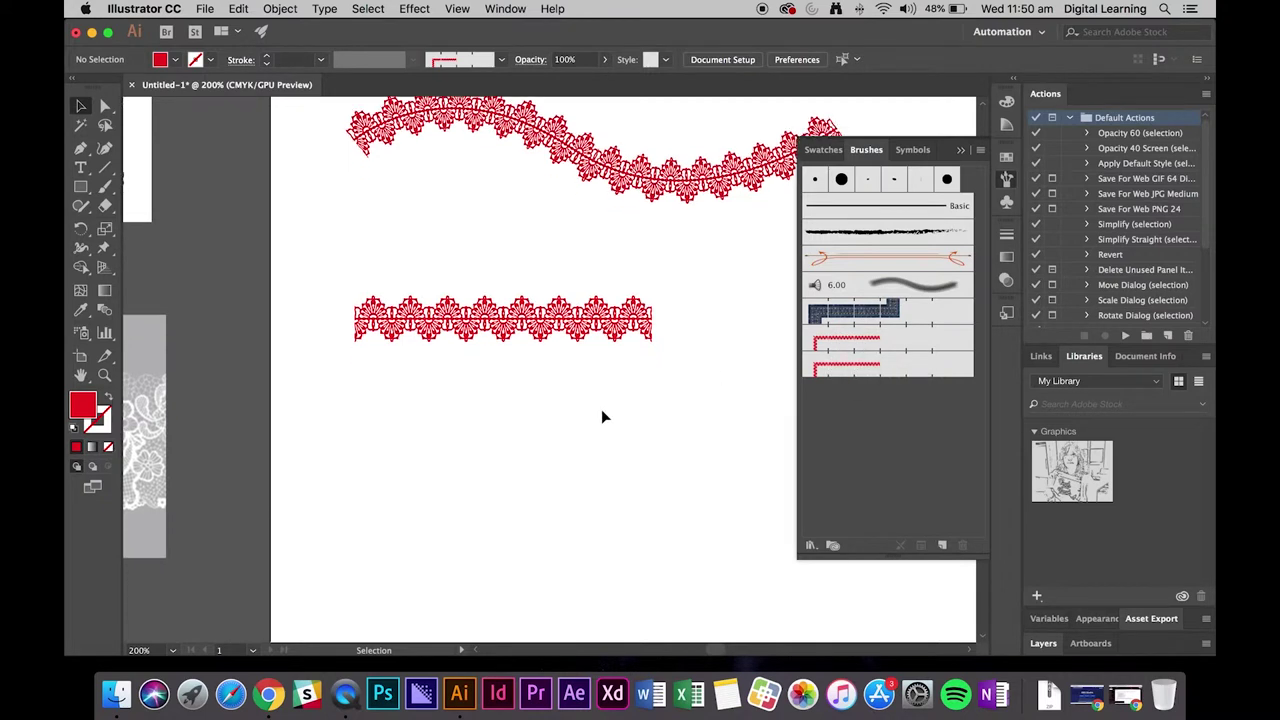
click(80, 148)
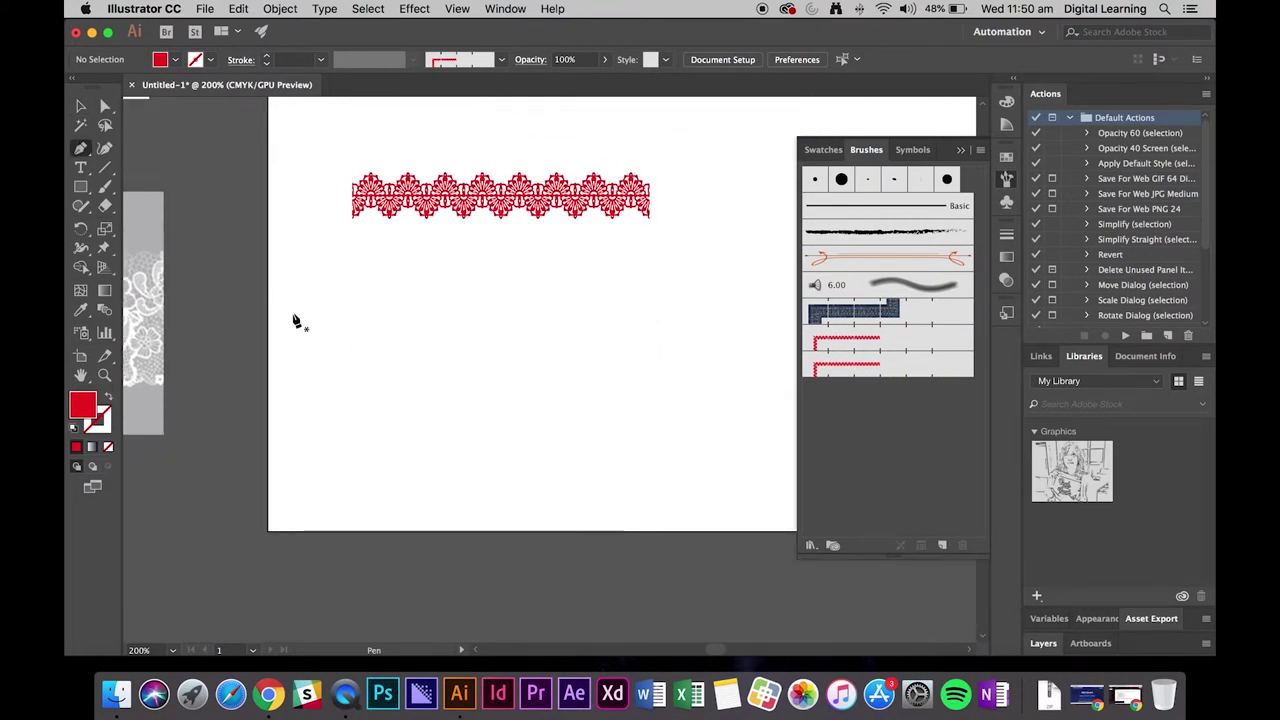
click(331, 325)
drag(466, 349, 503, 412)
drag(691, 348, 739, 299)
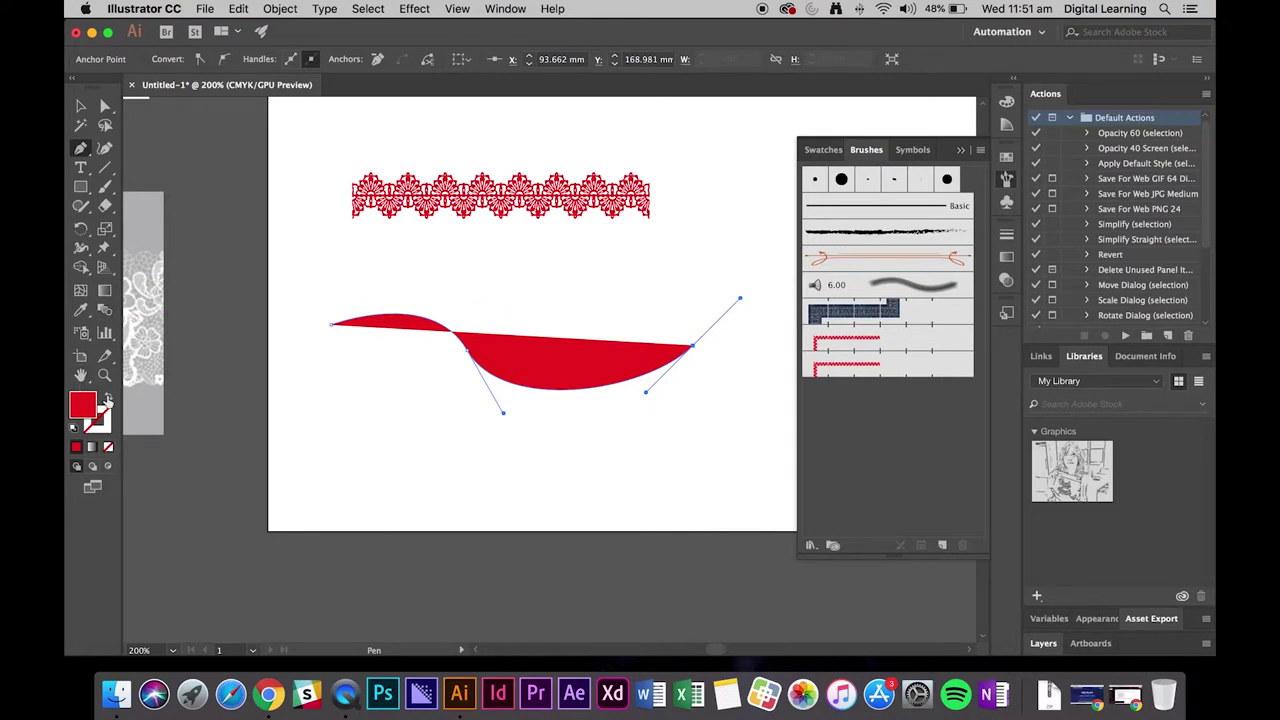
click(108, 400)
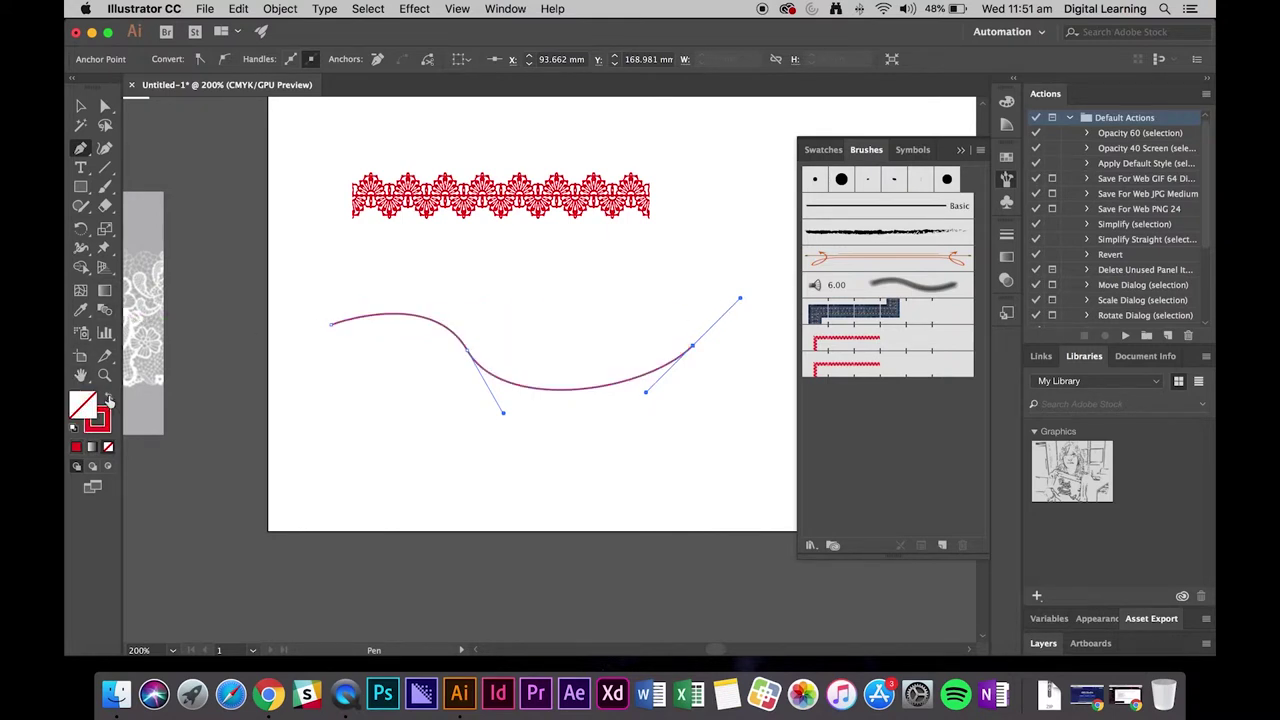
click(875, 372)
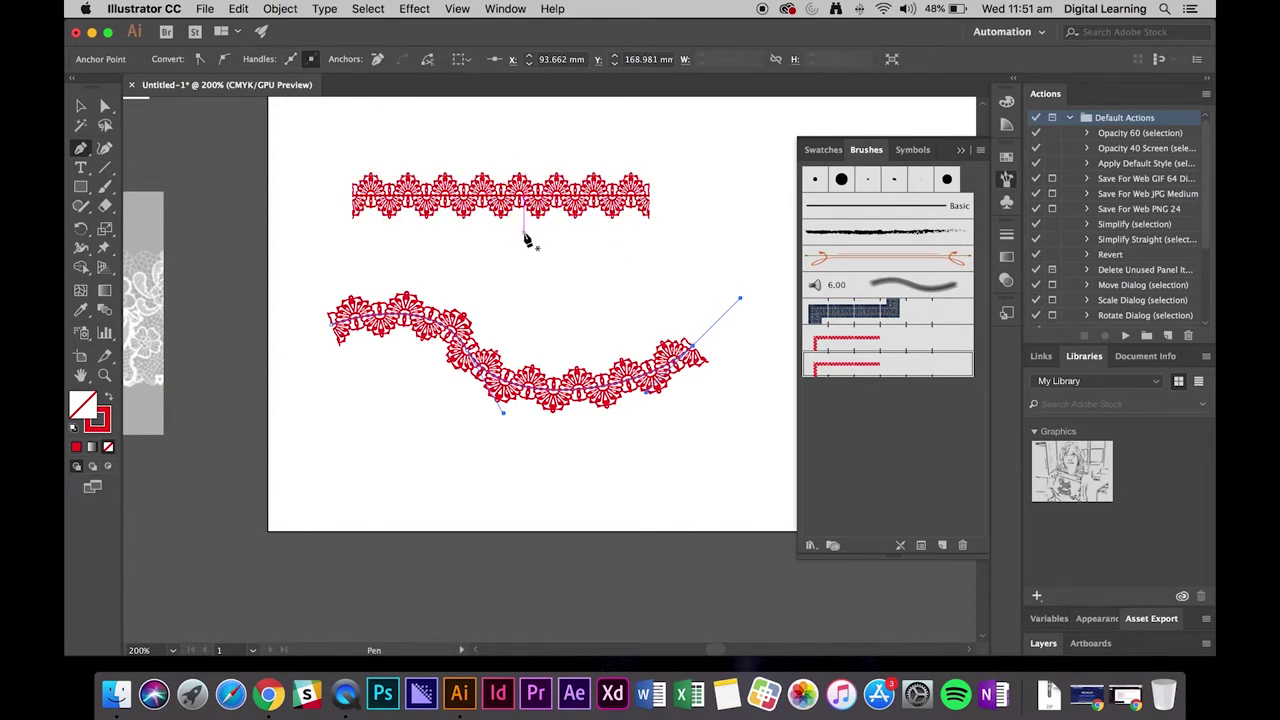
Set the lace curve's stroke weight to 0.5 pt and zoom in on it.
click(505, 9)
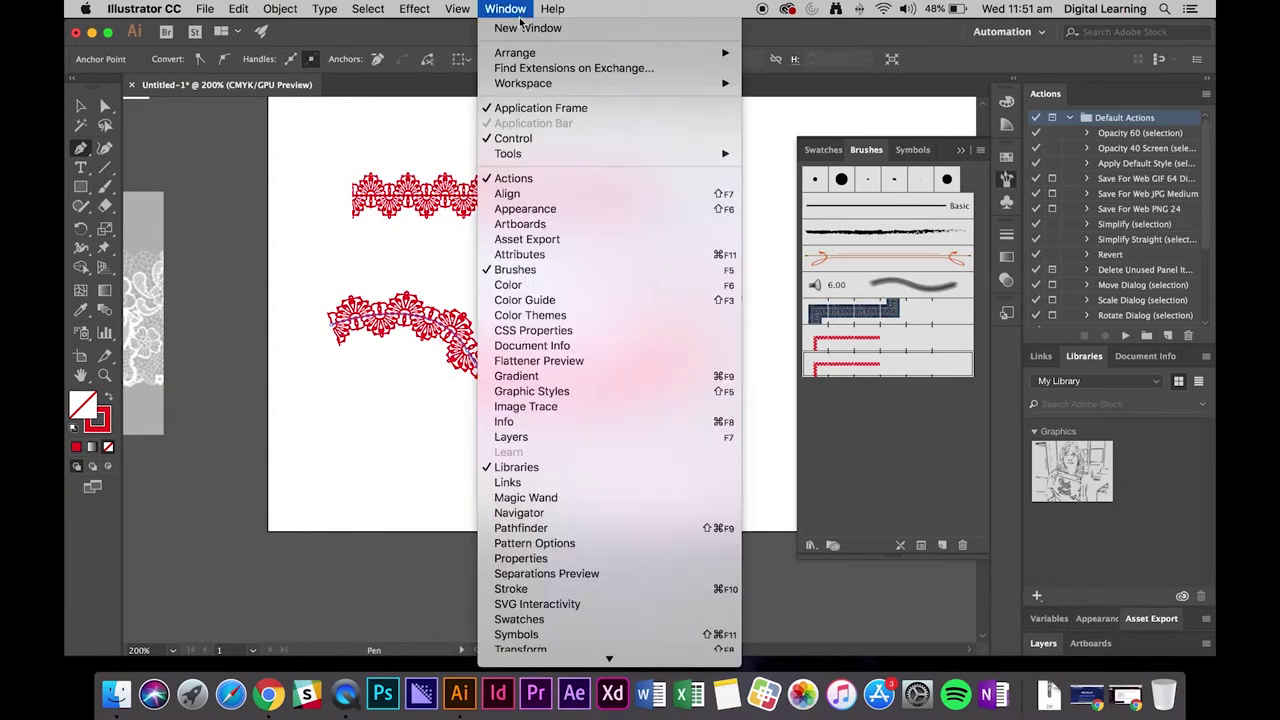
click(532, 589)
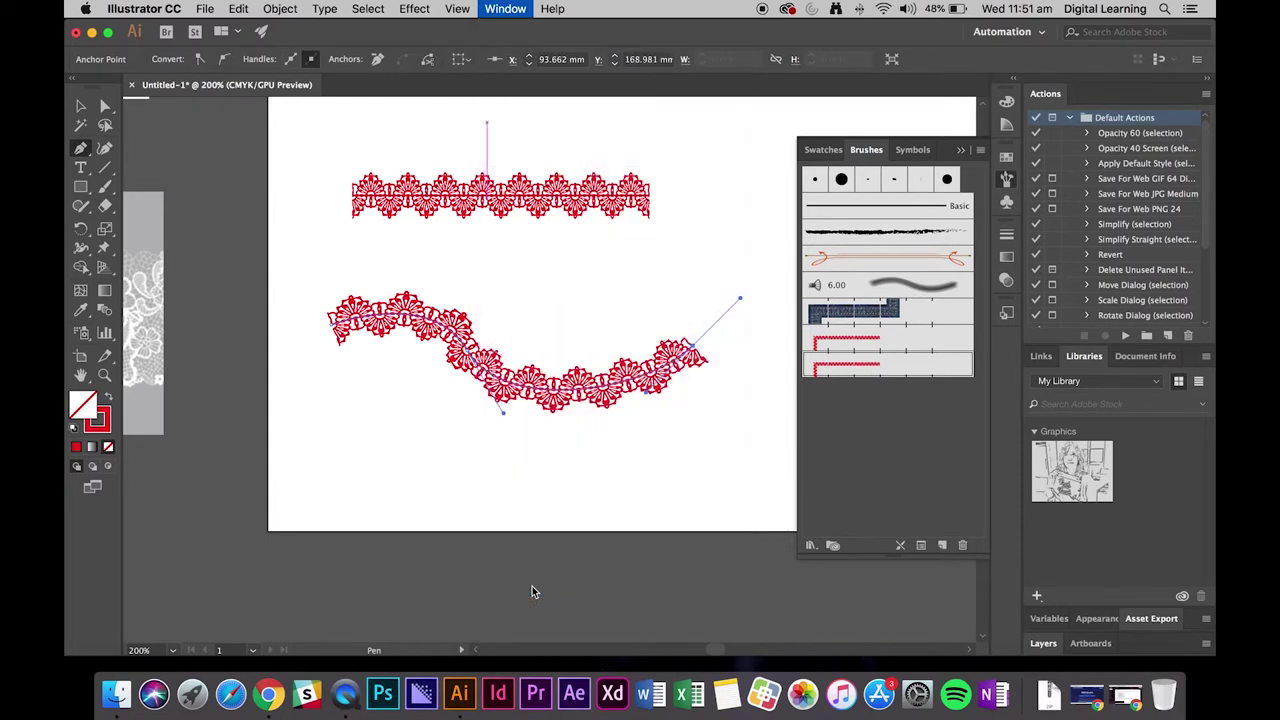
click(922, 251)
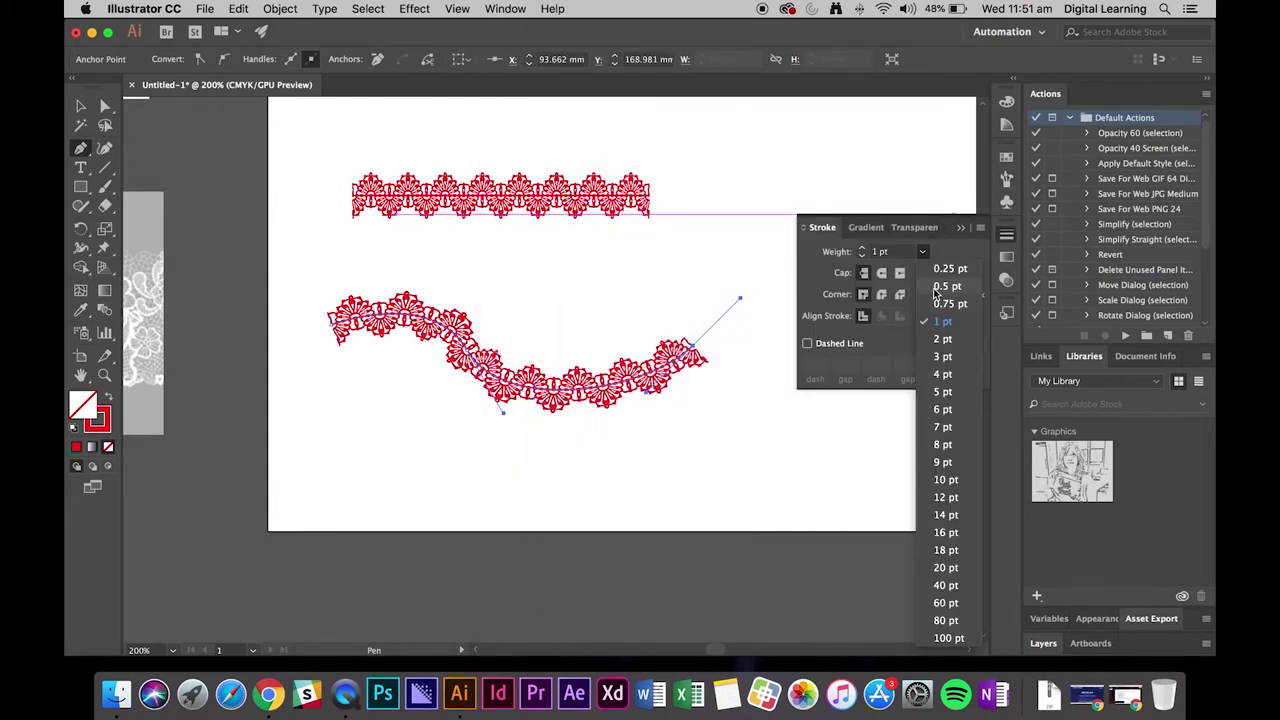
click(942, 286)
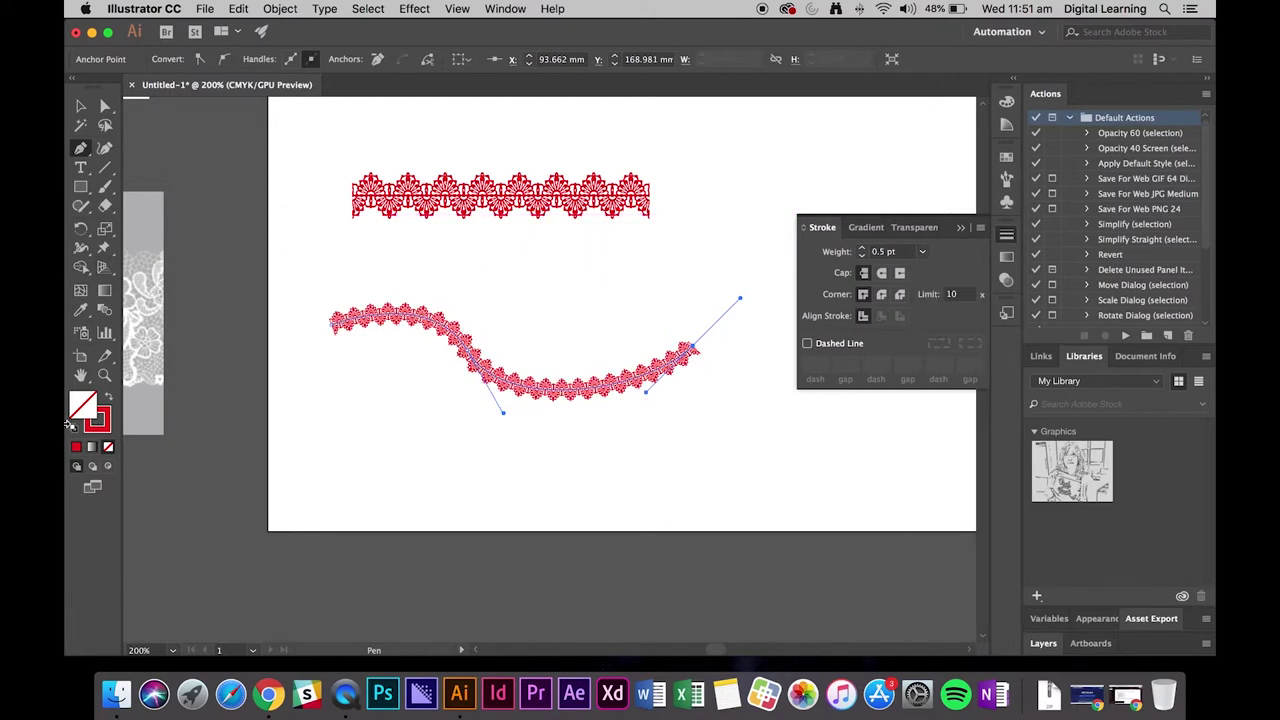
click(104, 375)
click(612, 372)
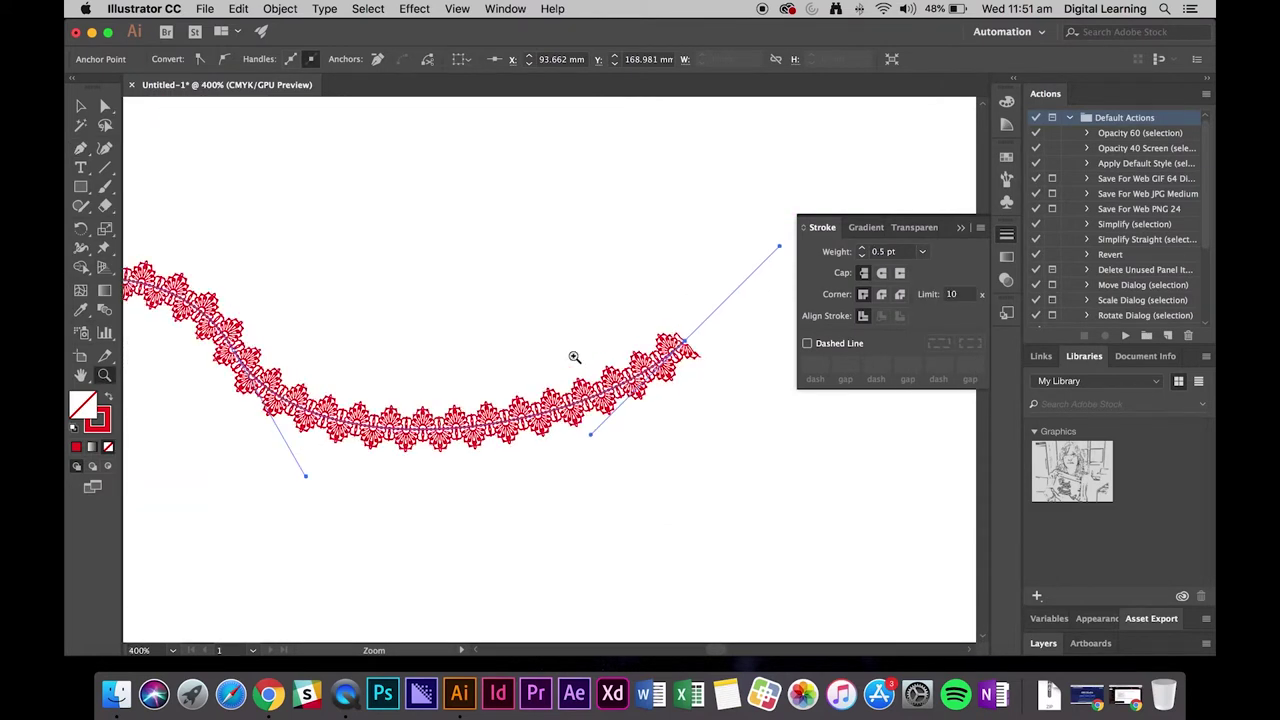
click(574, 354)
click(566, 374)
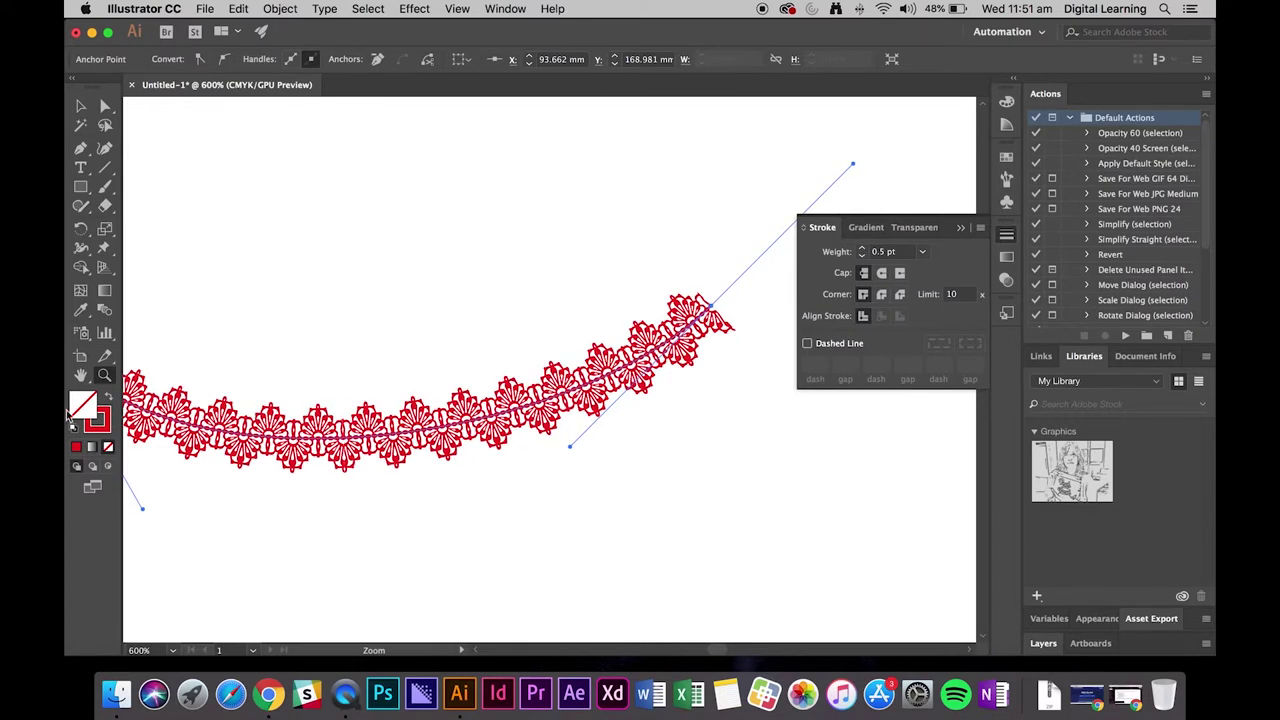
Change the lace curve's stroke colour to magenta in the Color Picker.
double_click(98, 420)
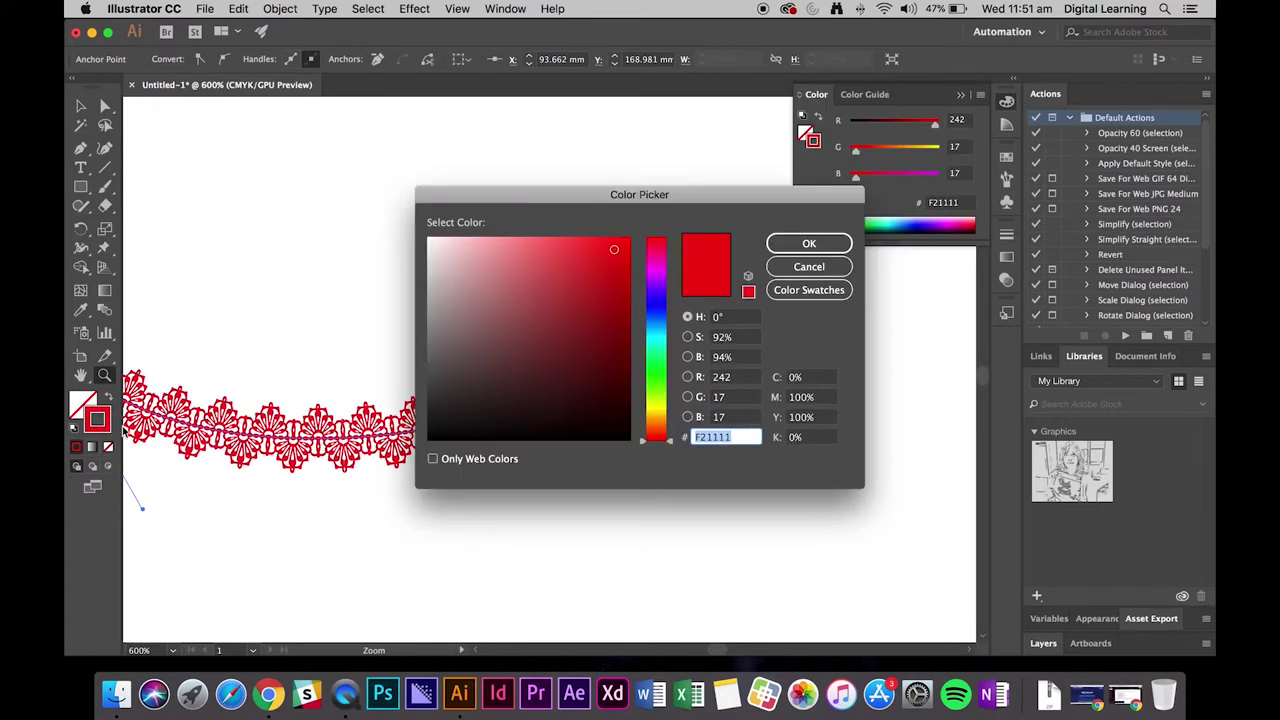
click(660, 309)
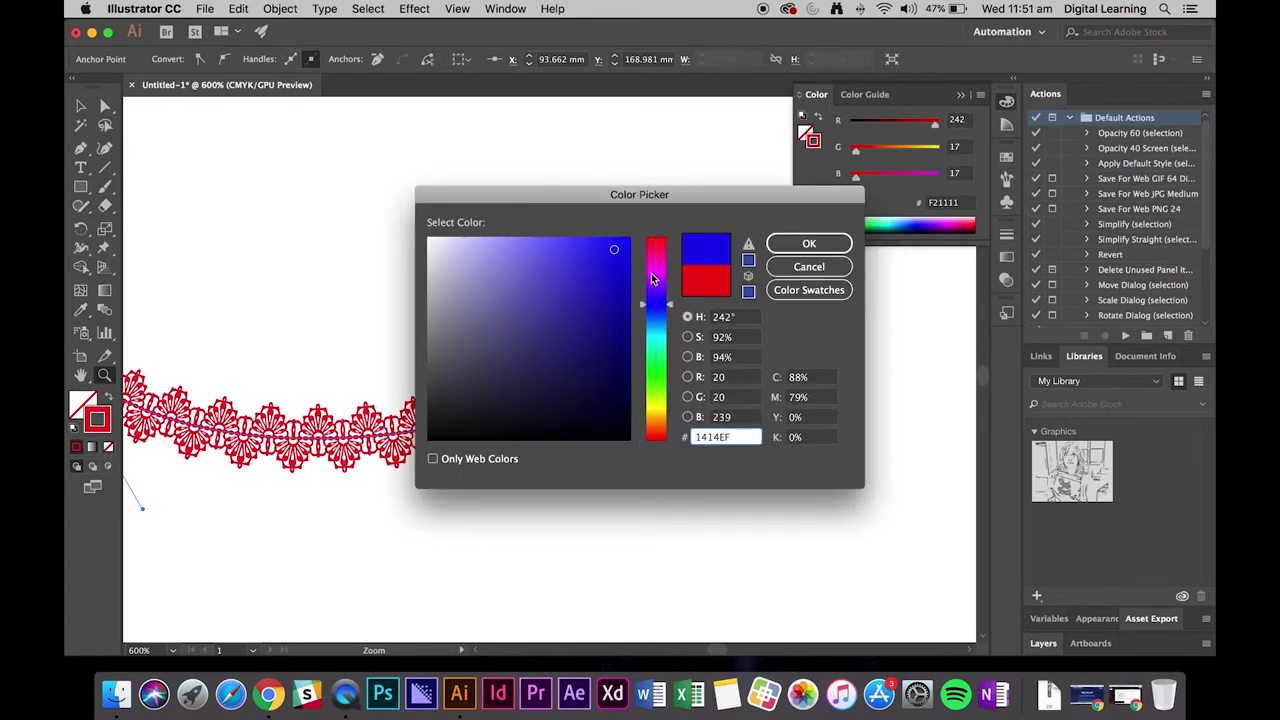
click(647, 272)
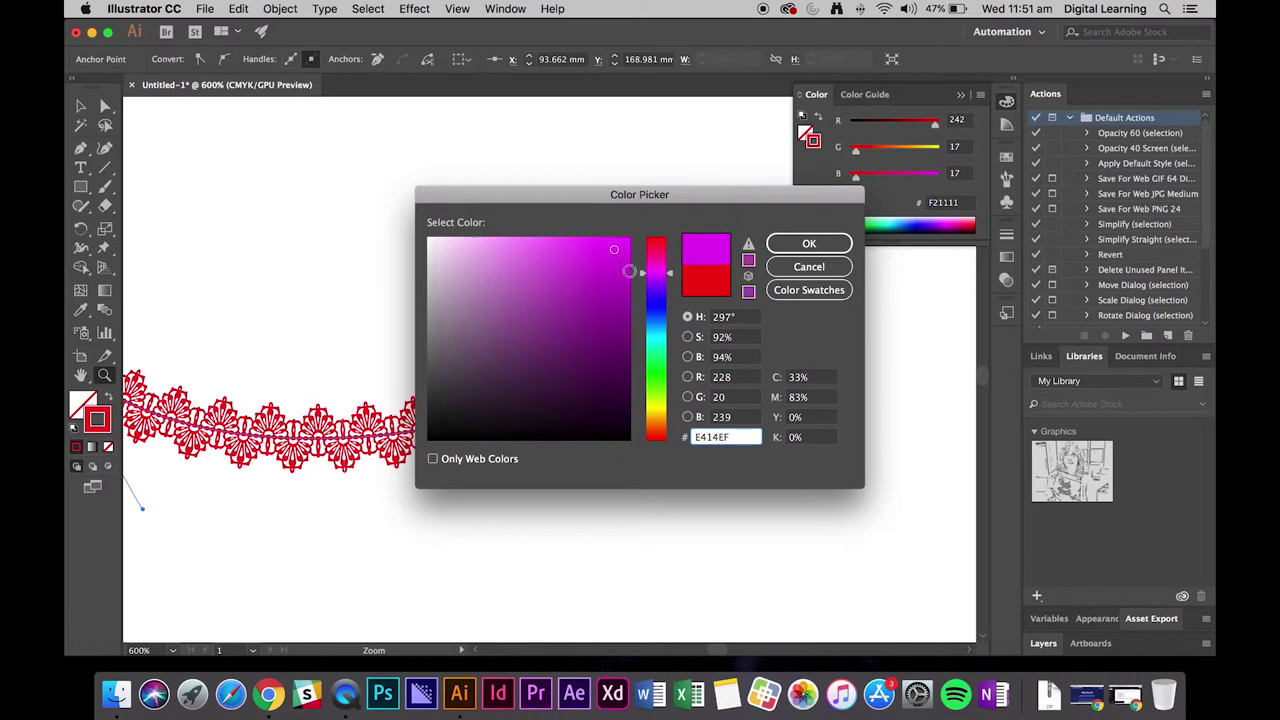
click(786, 246)
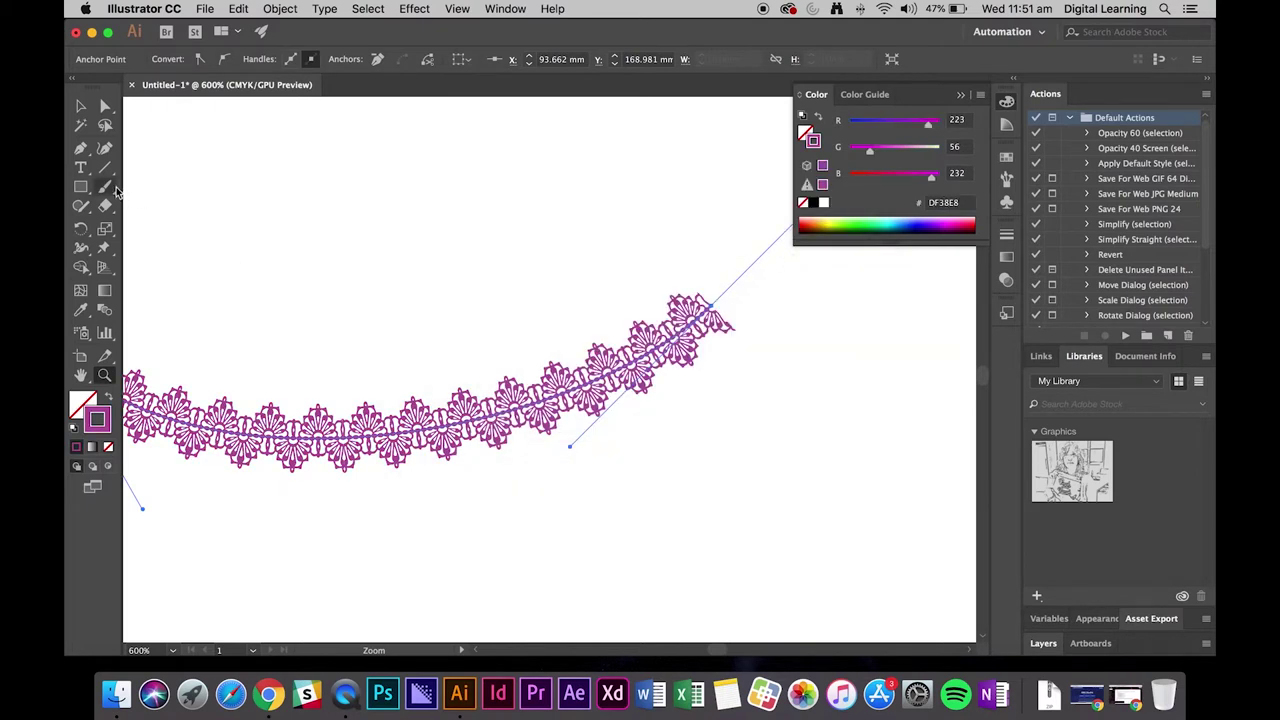
Select the lace path, set its stroke to green 2AC48C, and zoom out to view it.
click(105, 105)
click(278, 202)
drag(480, 325, 660, 522)
double_click(101, 424)
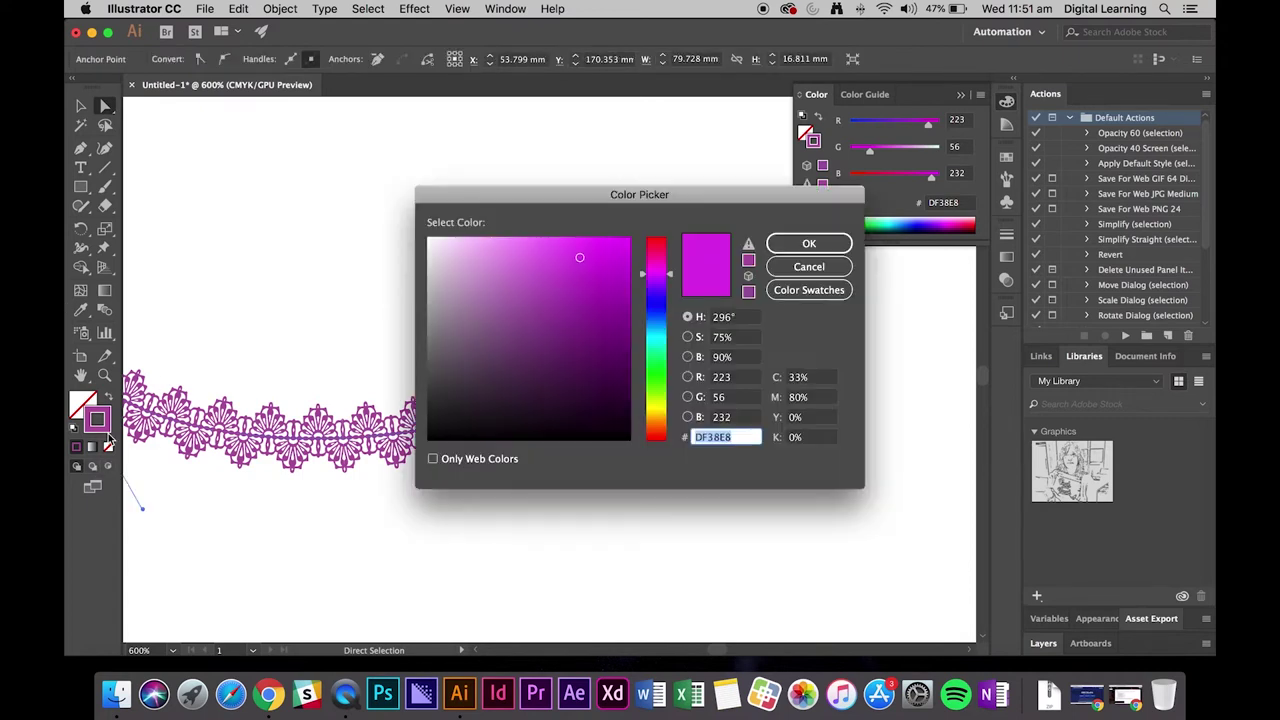
click(659, 356)
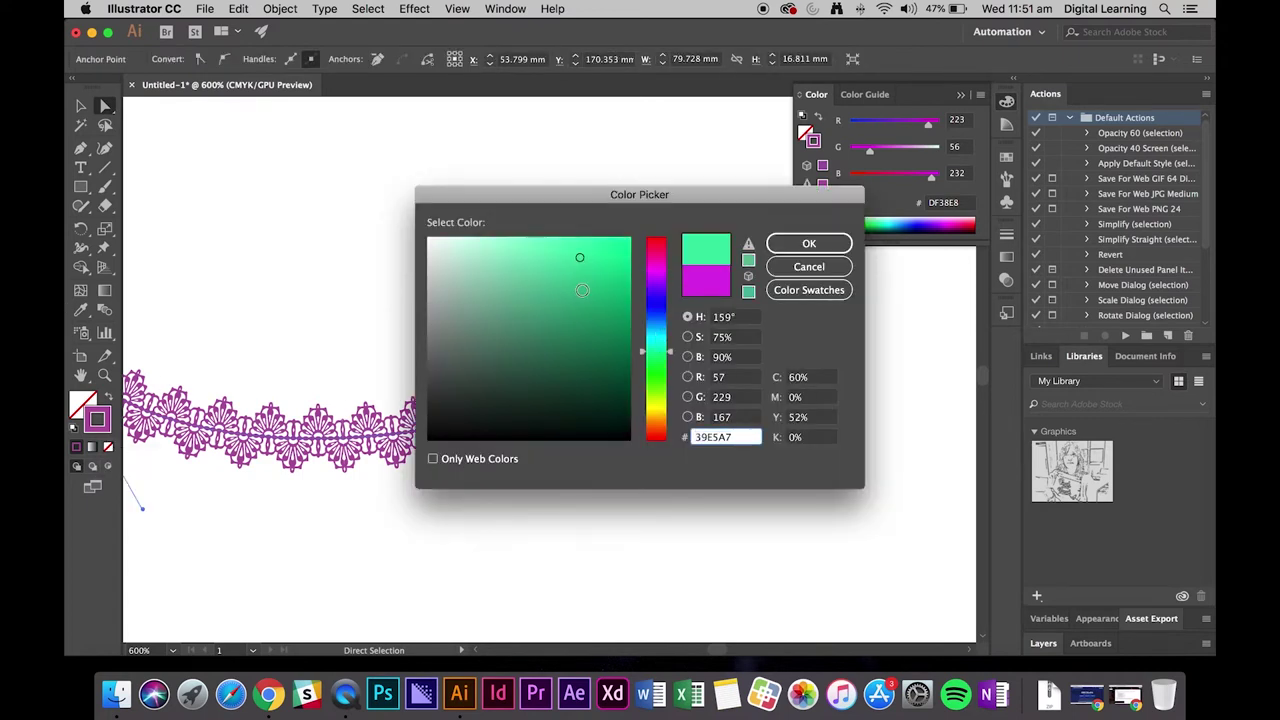
click(583, 287)
click(809, 243)
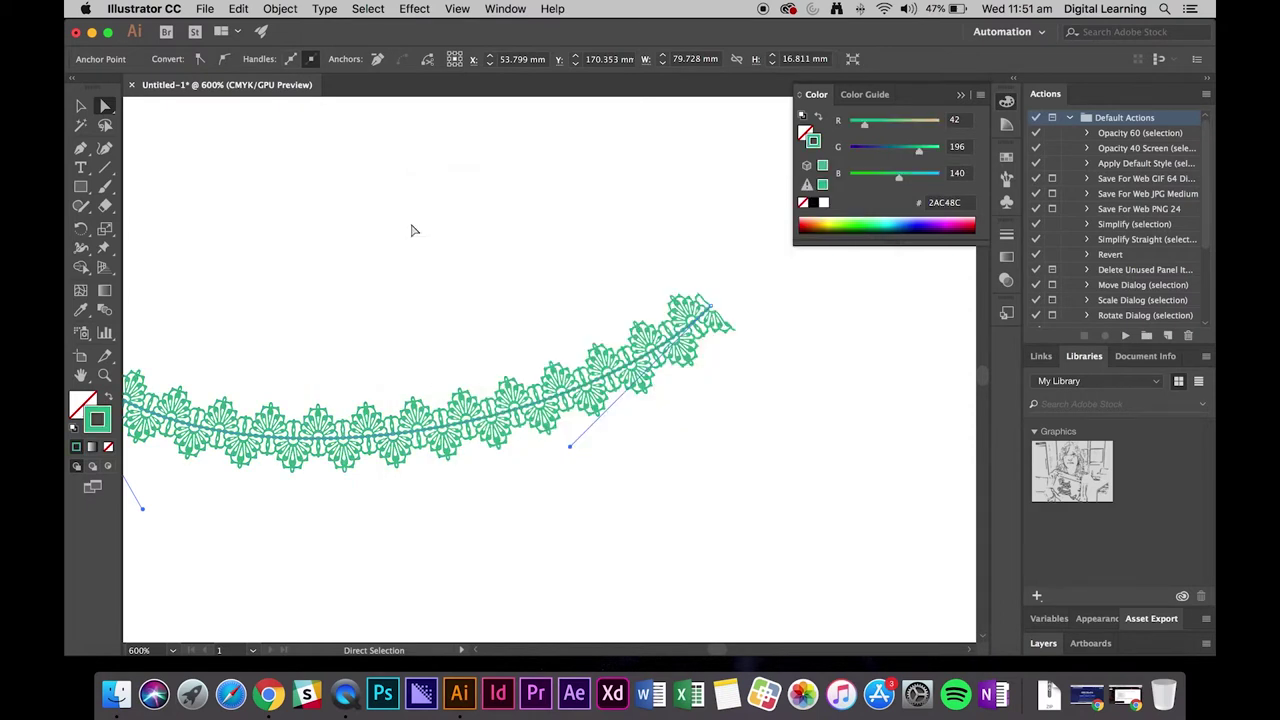
click(414, 346)
scroll(420, 356, left, 15)
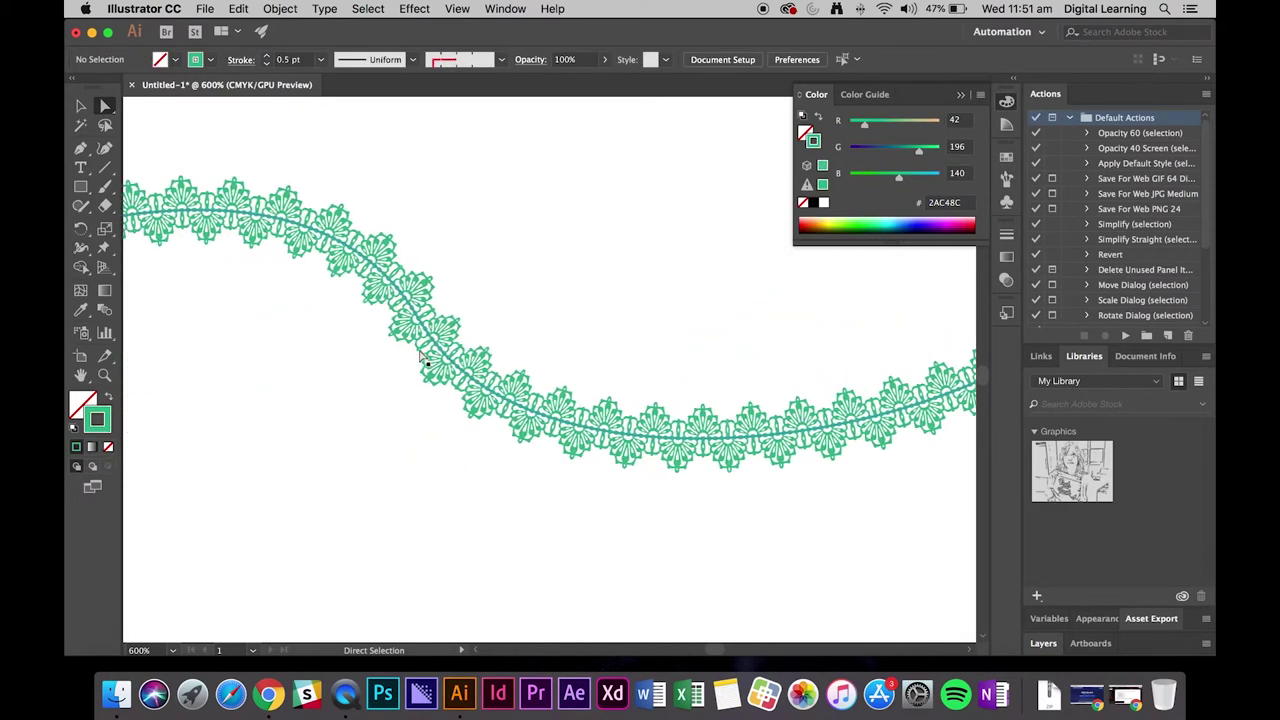
scroll(420, 356, up, 3)
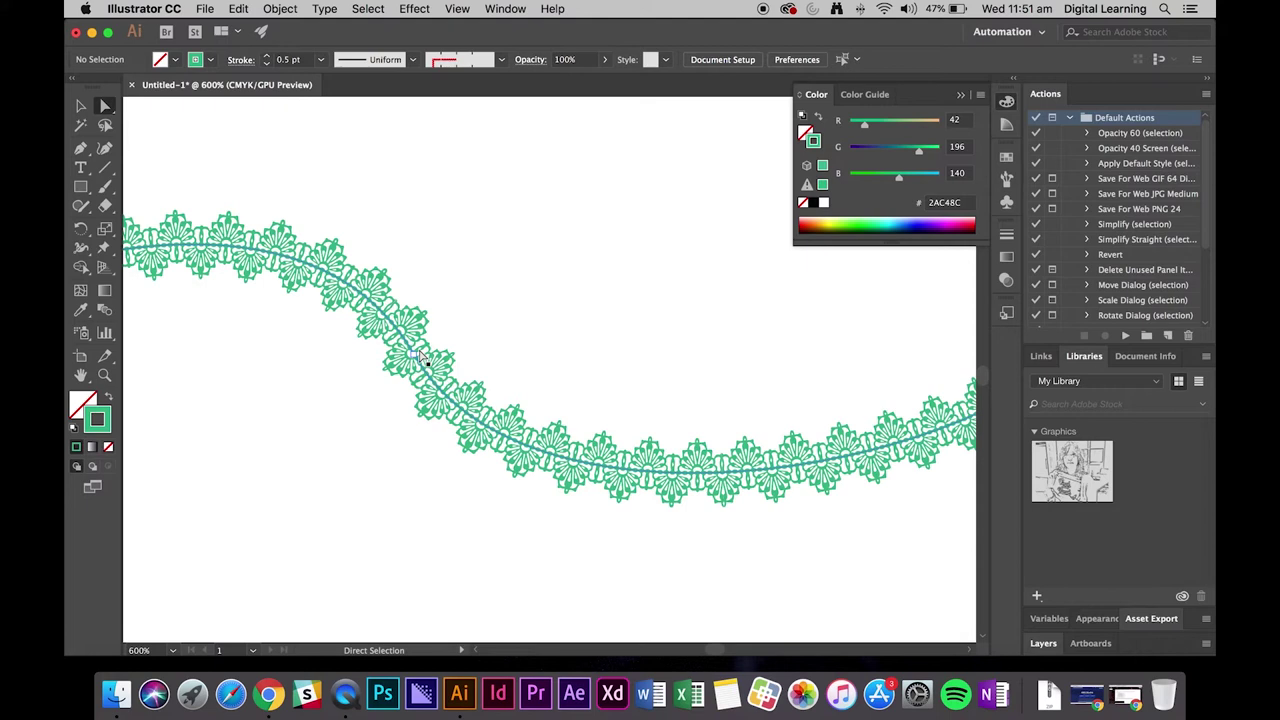
key(super+minus)
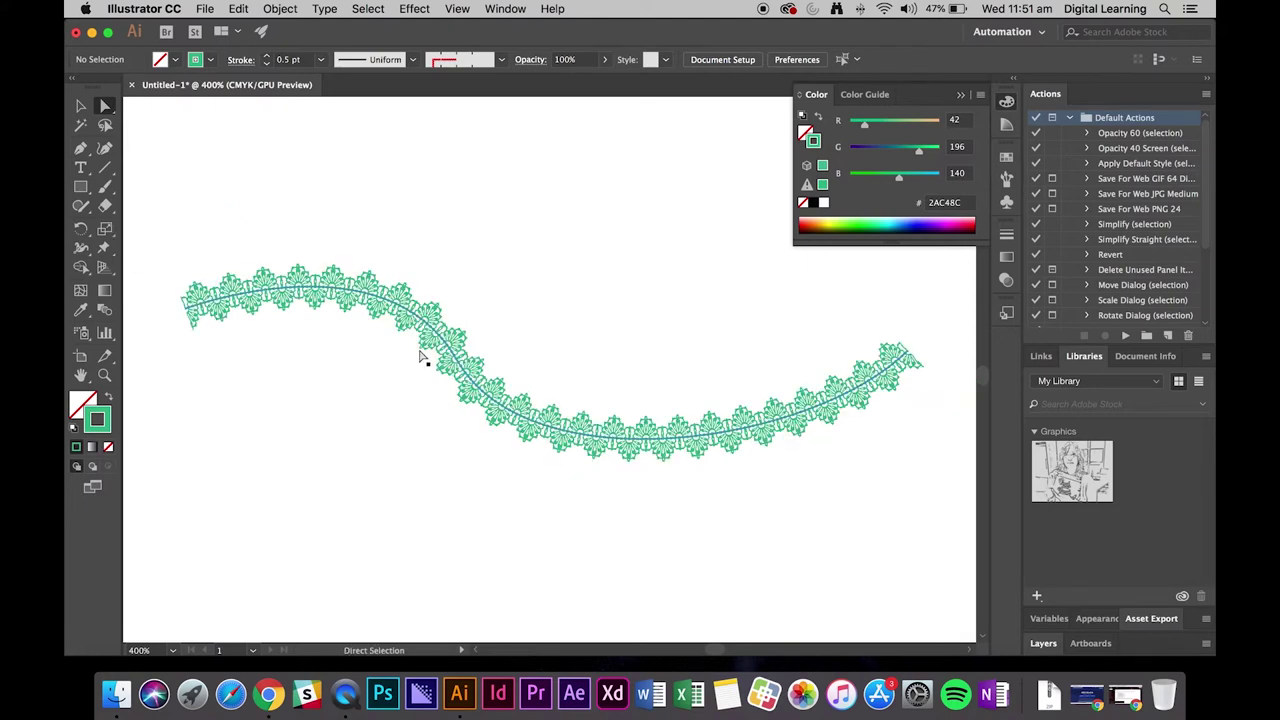